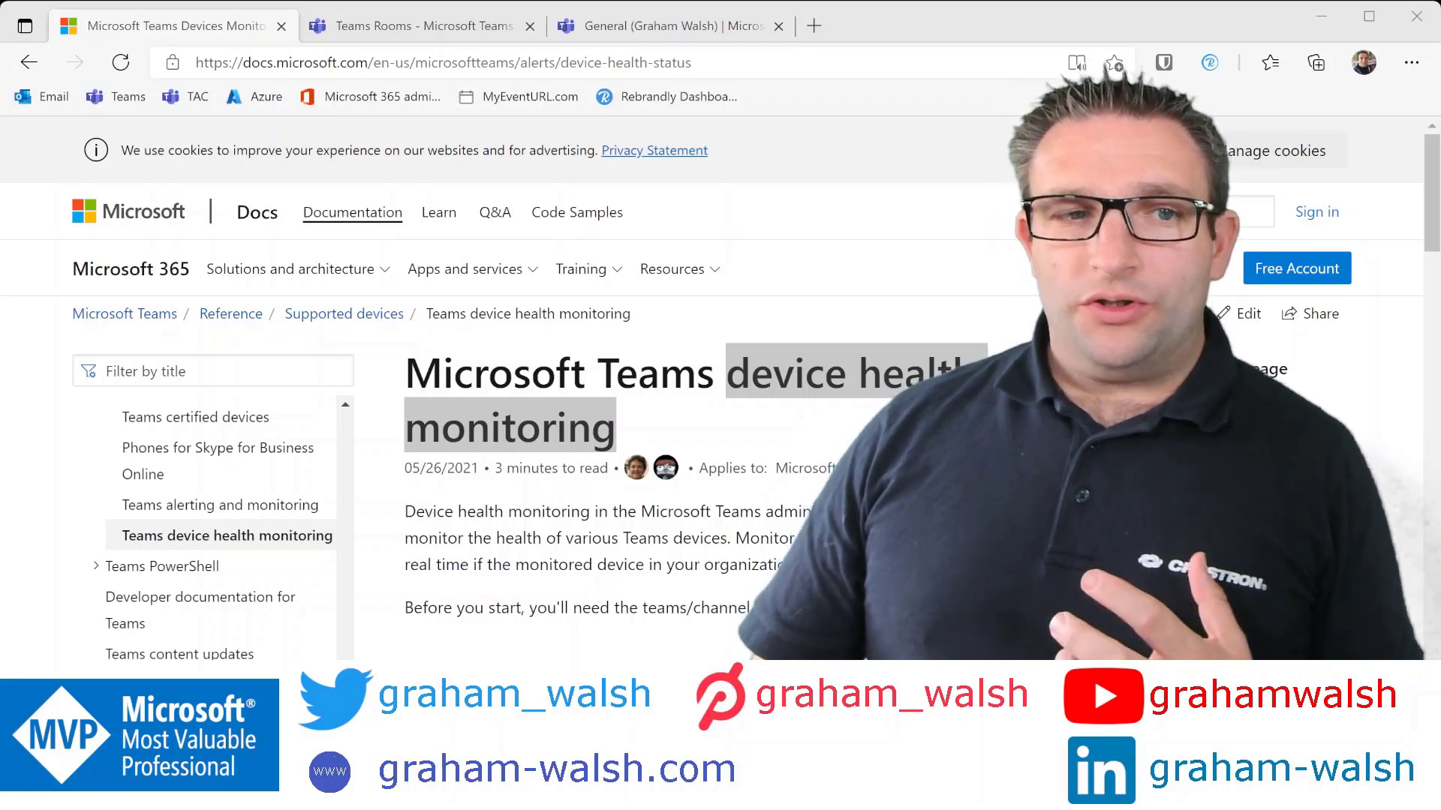
- Read through the Teams device health monitoring documentation
left_click(600, 516)
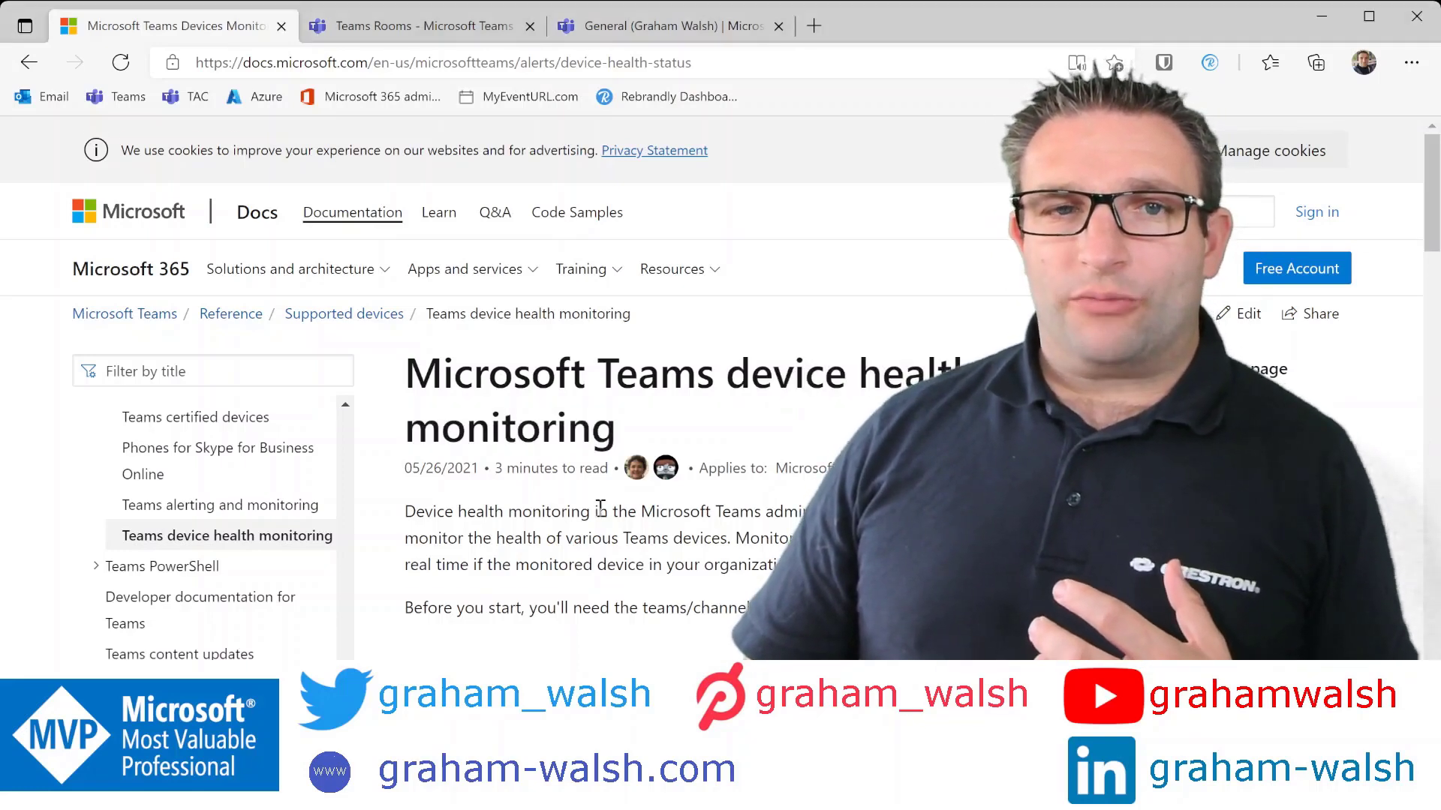
scroll(600, 516, "down", 3)
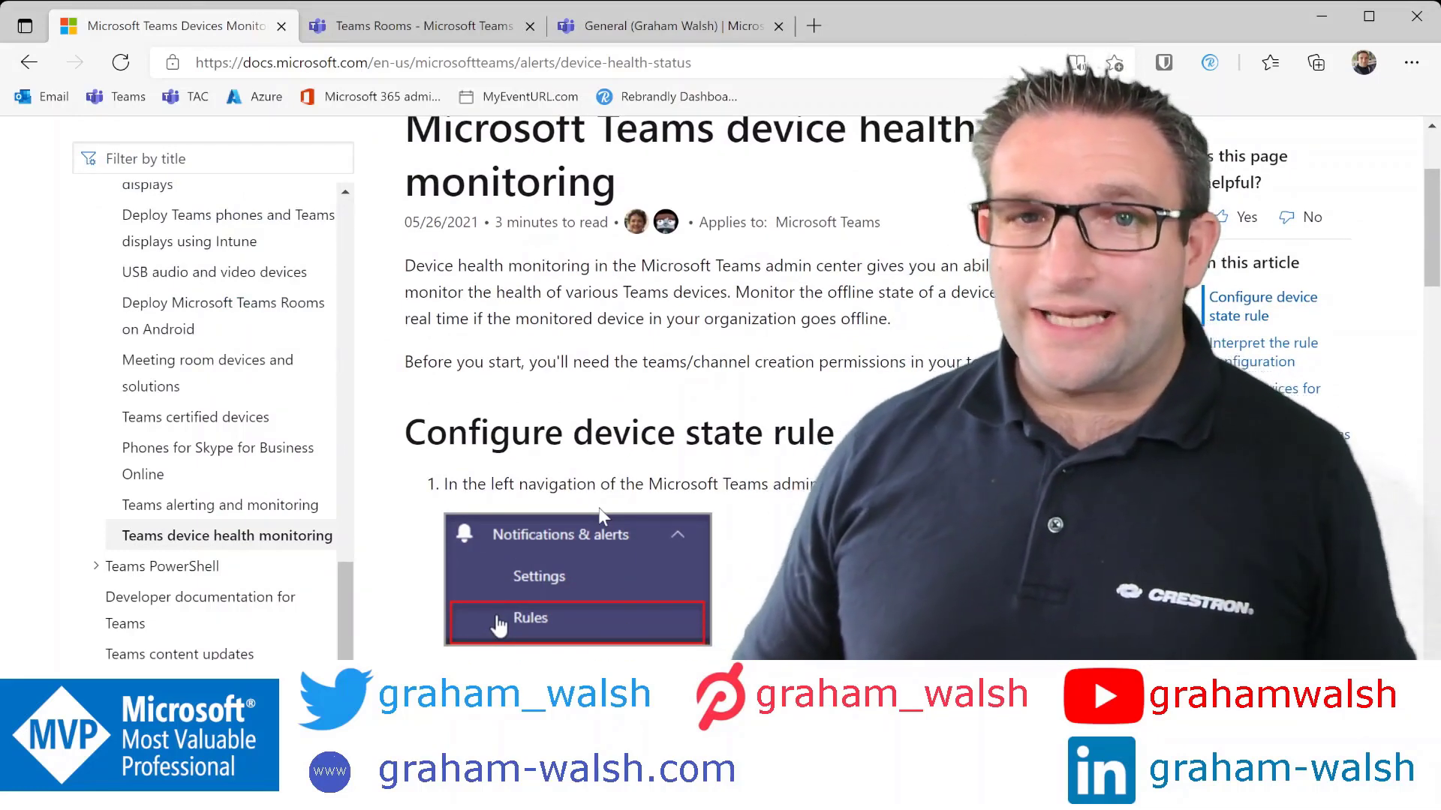
scroll(600, 510, "down", 2)
scroll(603, 499, "down", 2)
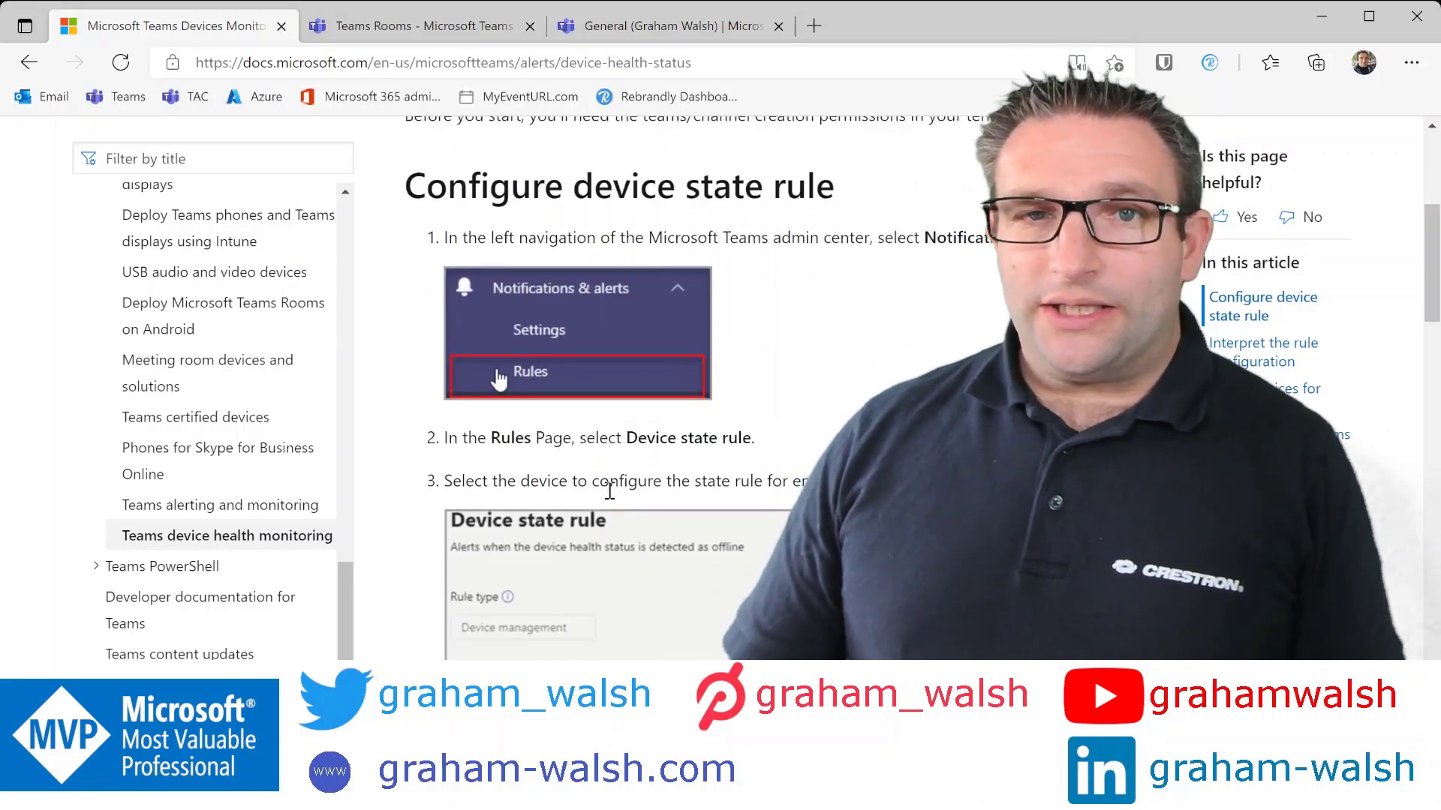
scroll(615, 474, "down", 4)
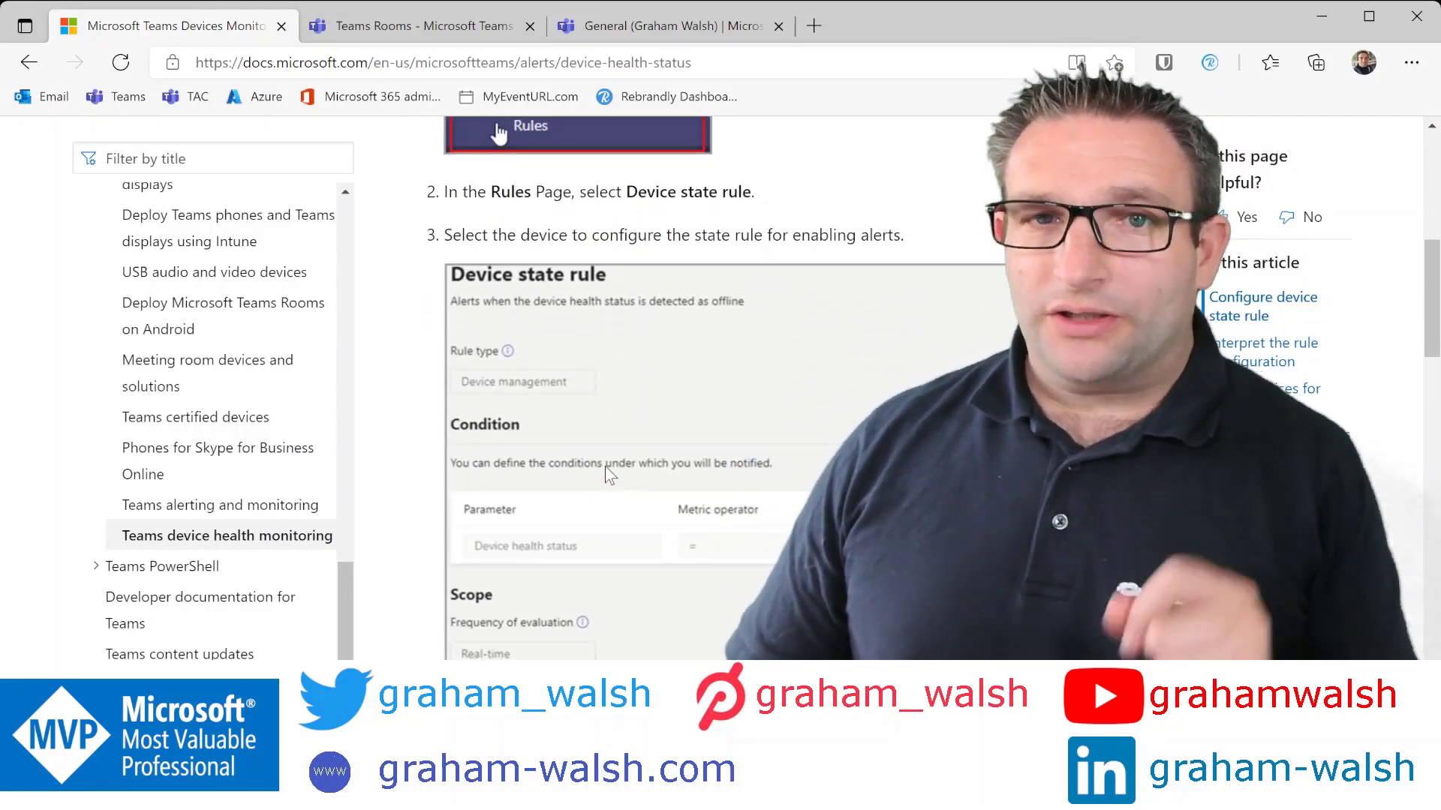
scroll(607, 462, "down", 10)
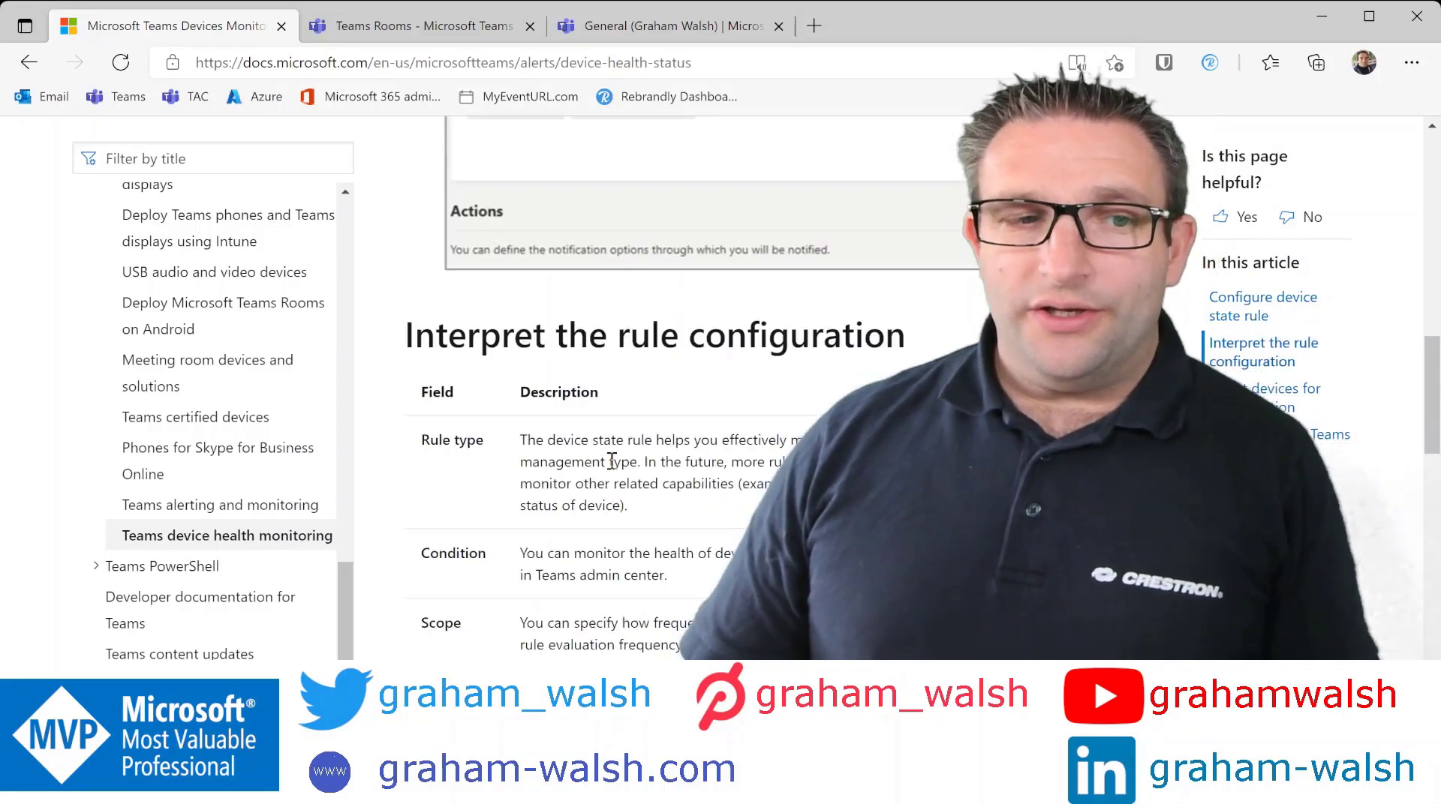
scroll(615, 460, "down", 6)
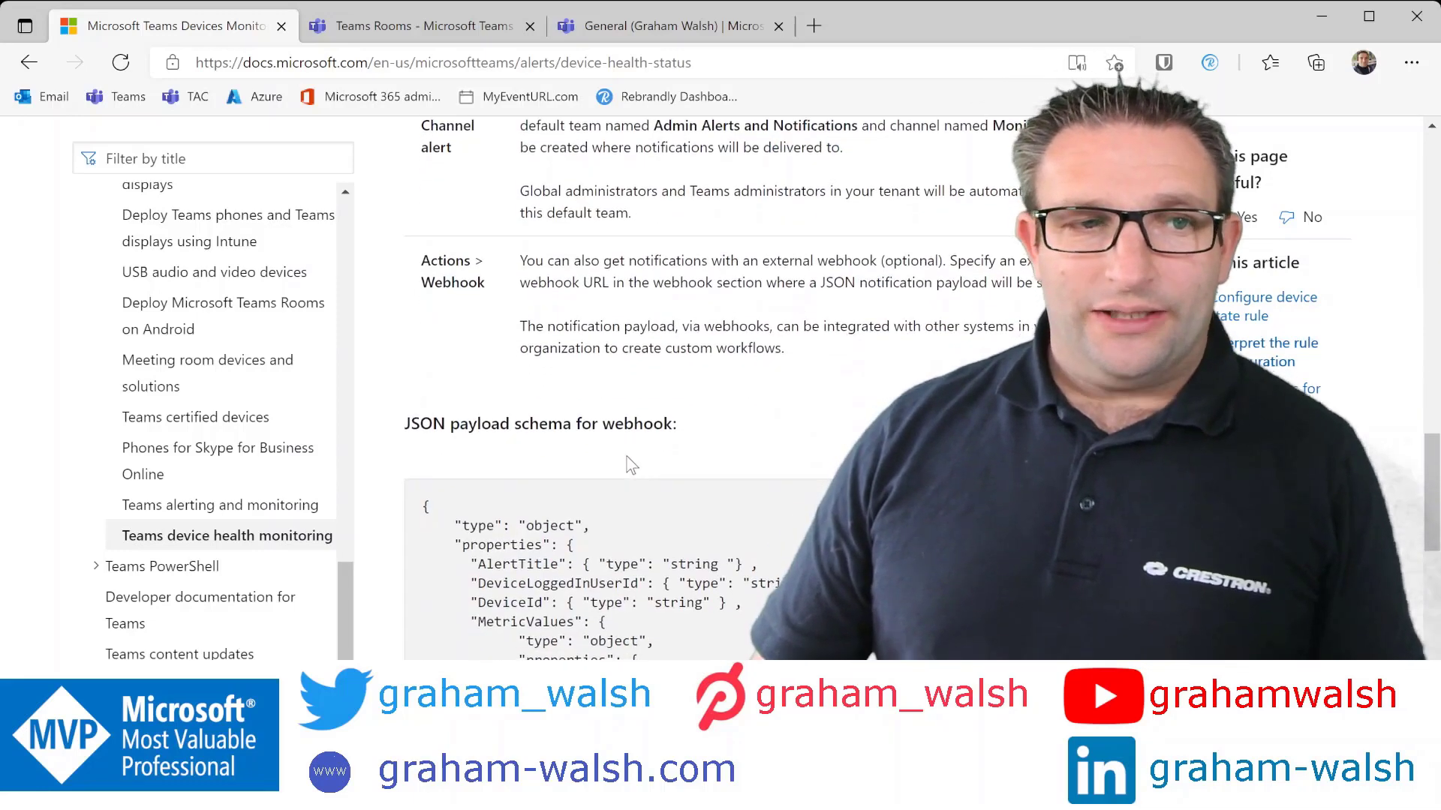
scroll(753, 501, "down", 2)
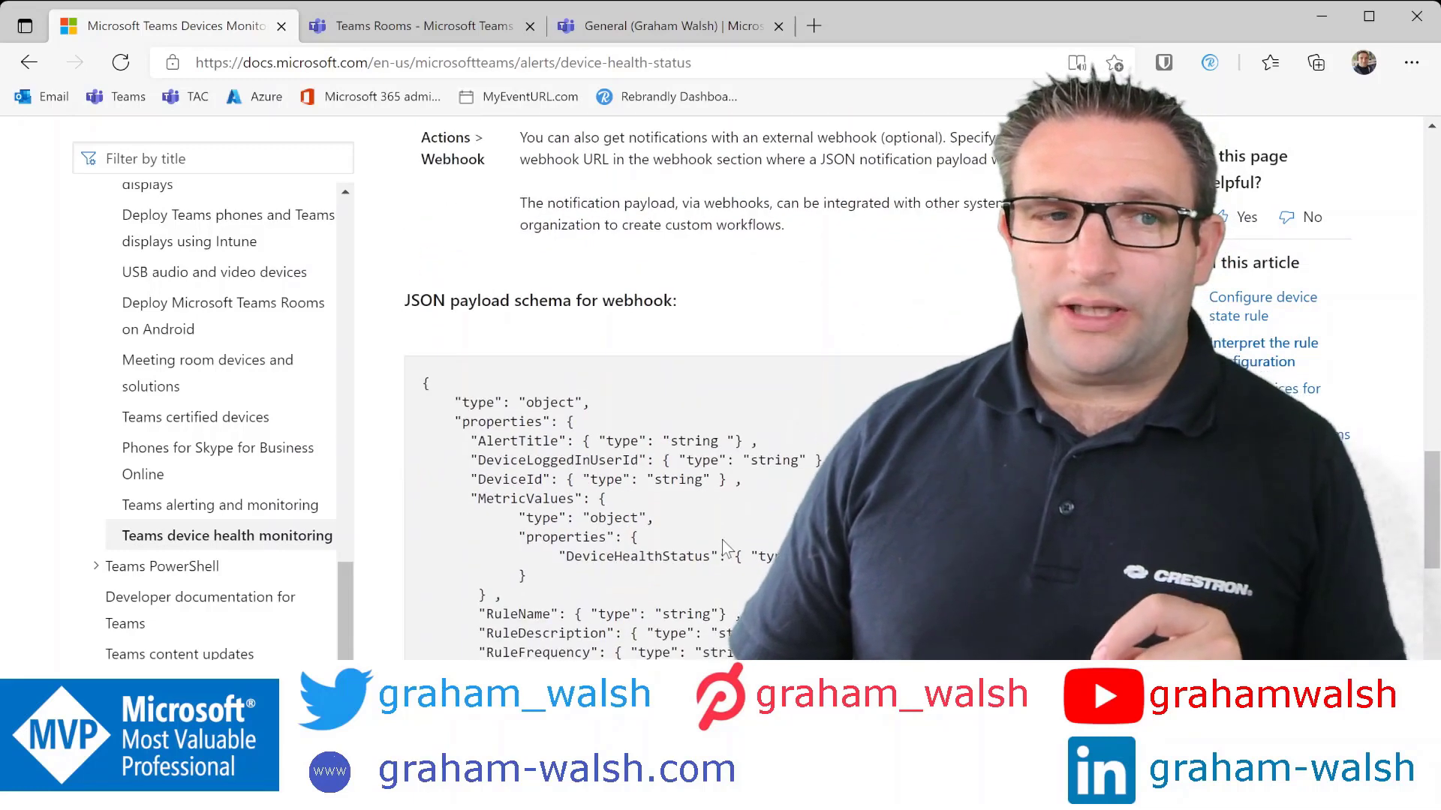
scroll(757, 485, "down", 8)
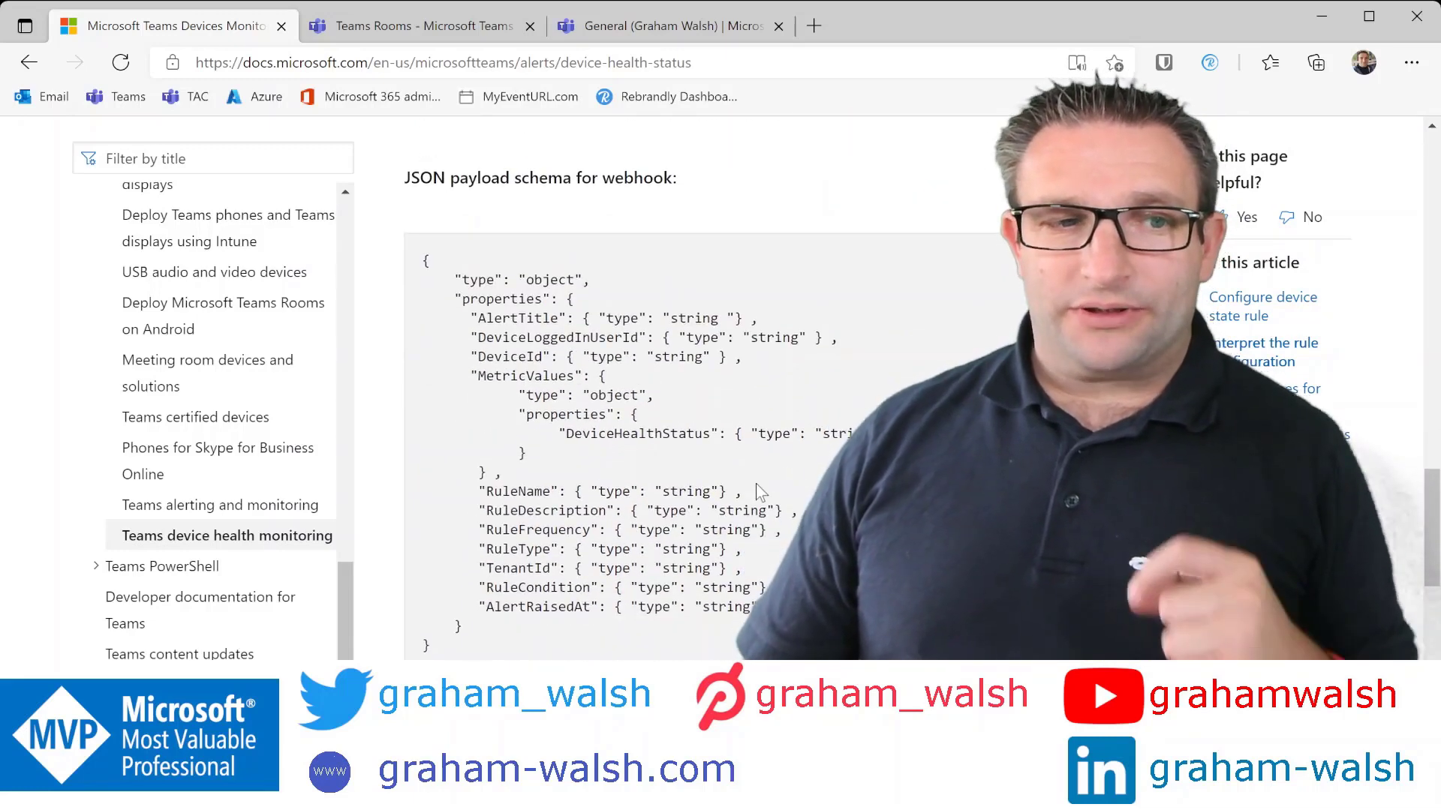
scroll(755, 484, "down", 9)
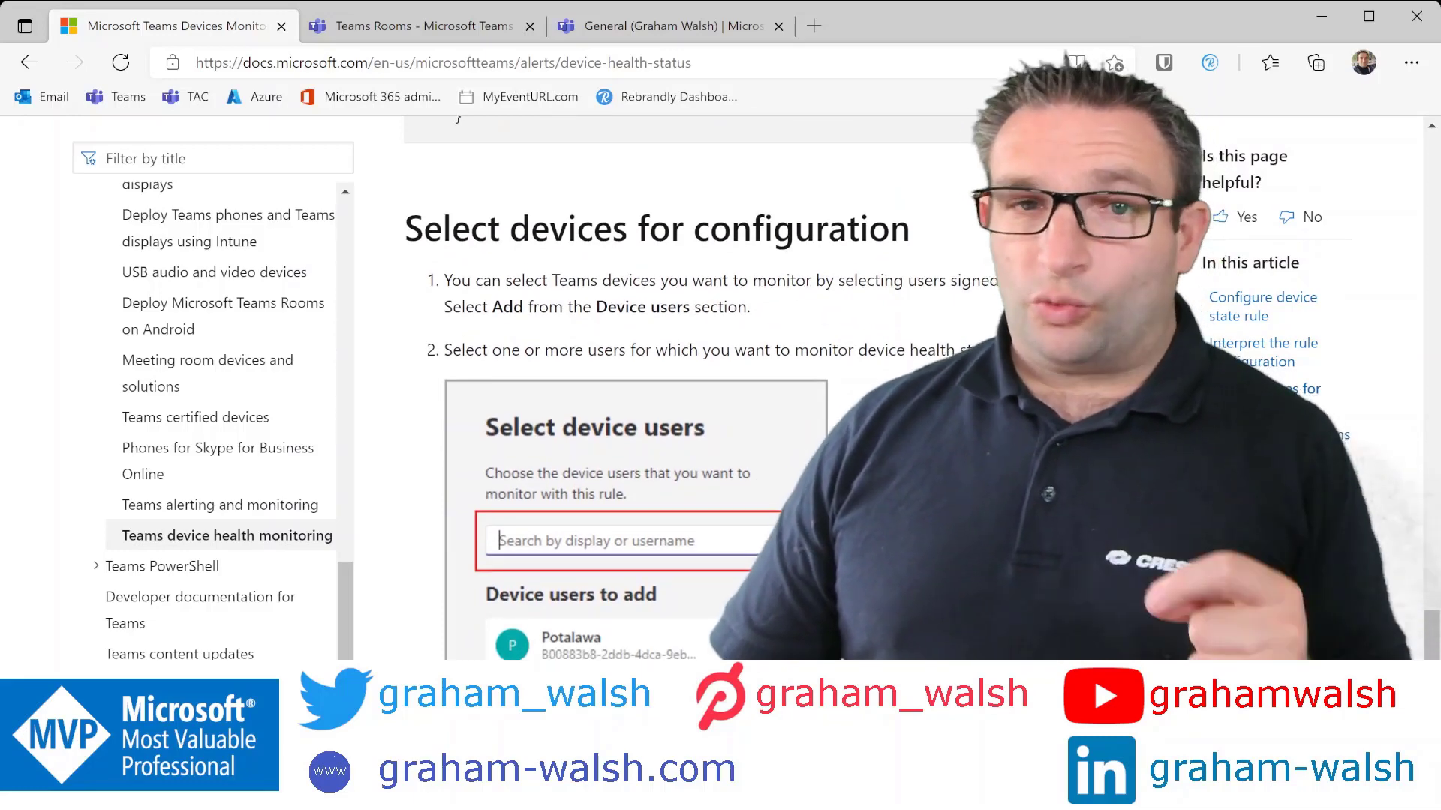
scroll(670, 388, "down", 5)
scroll(669, 388, "down", 3)
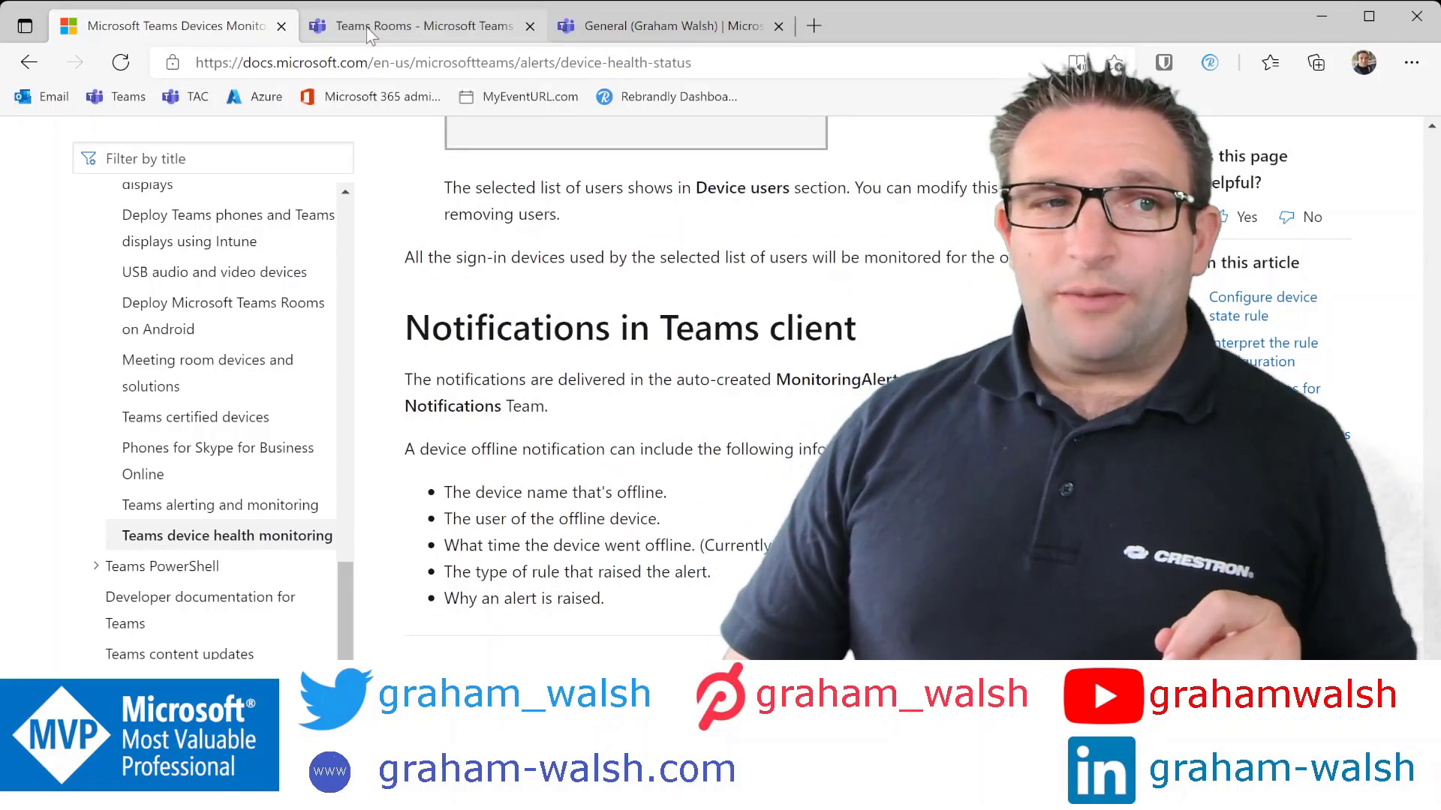
- Return to the Teams admin center's alert Rules list showing the inactive Device state rule
left_click(409, 32)
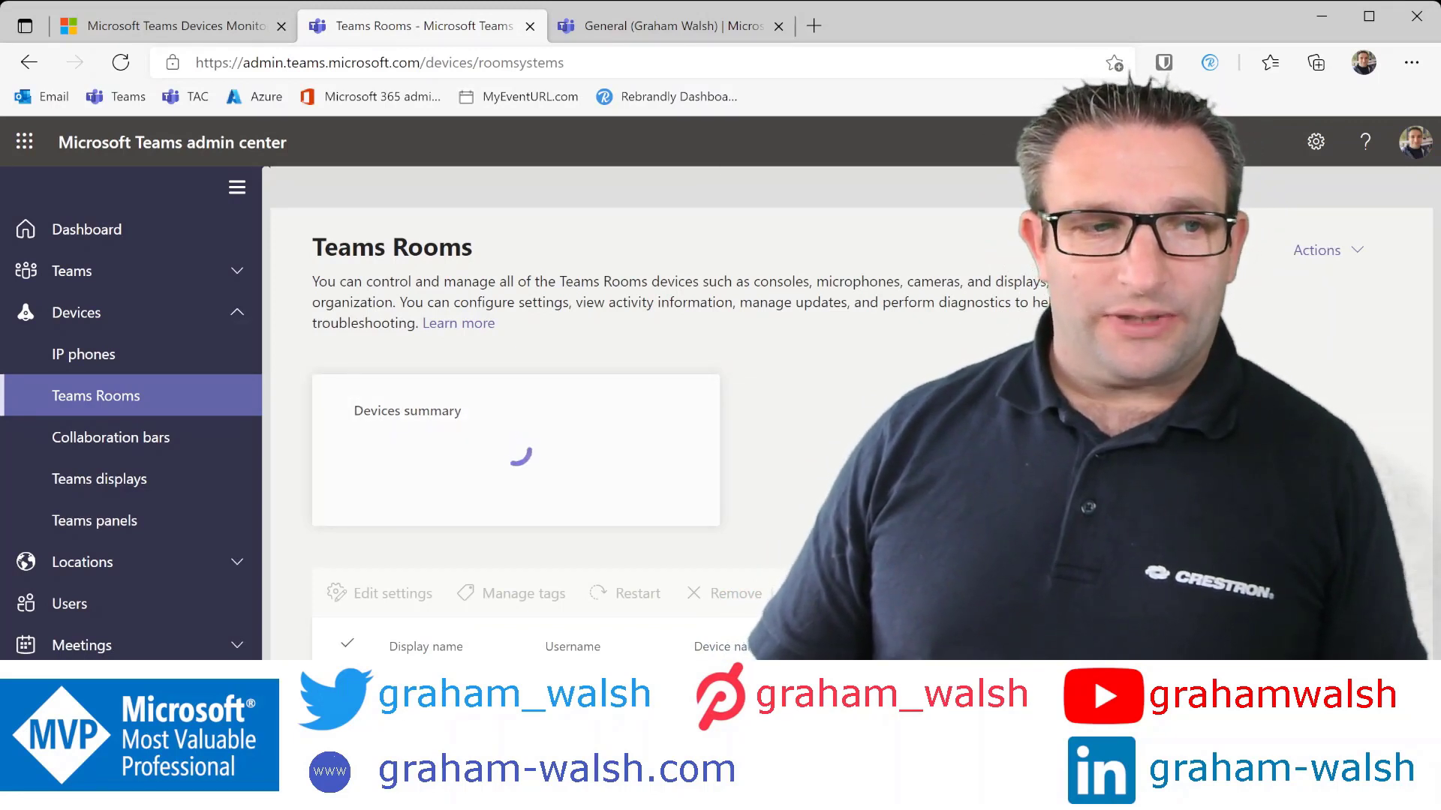
scroll(131, 451, "down", 2)
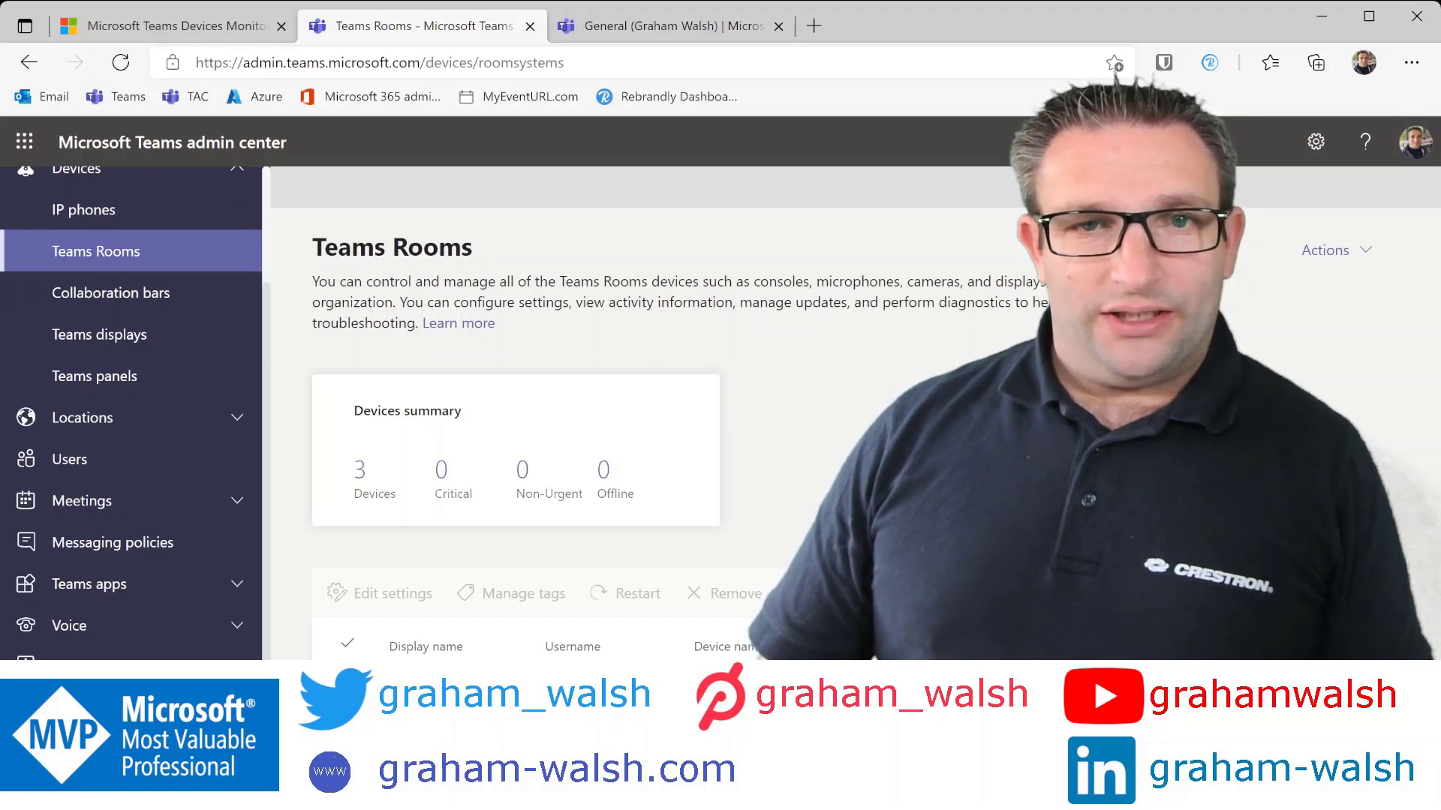
scroll(131, 450, "down", 1)
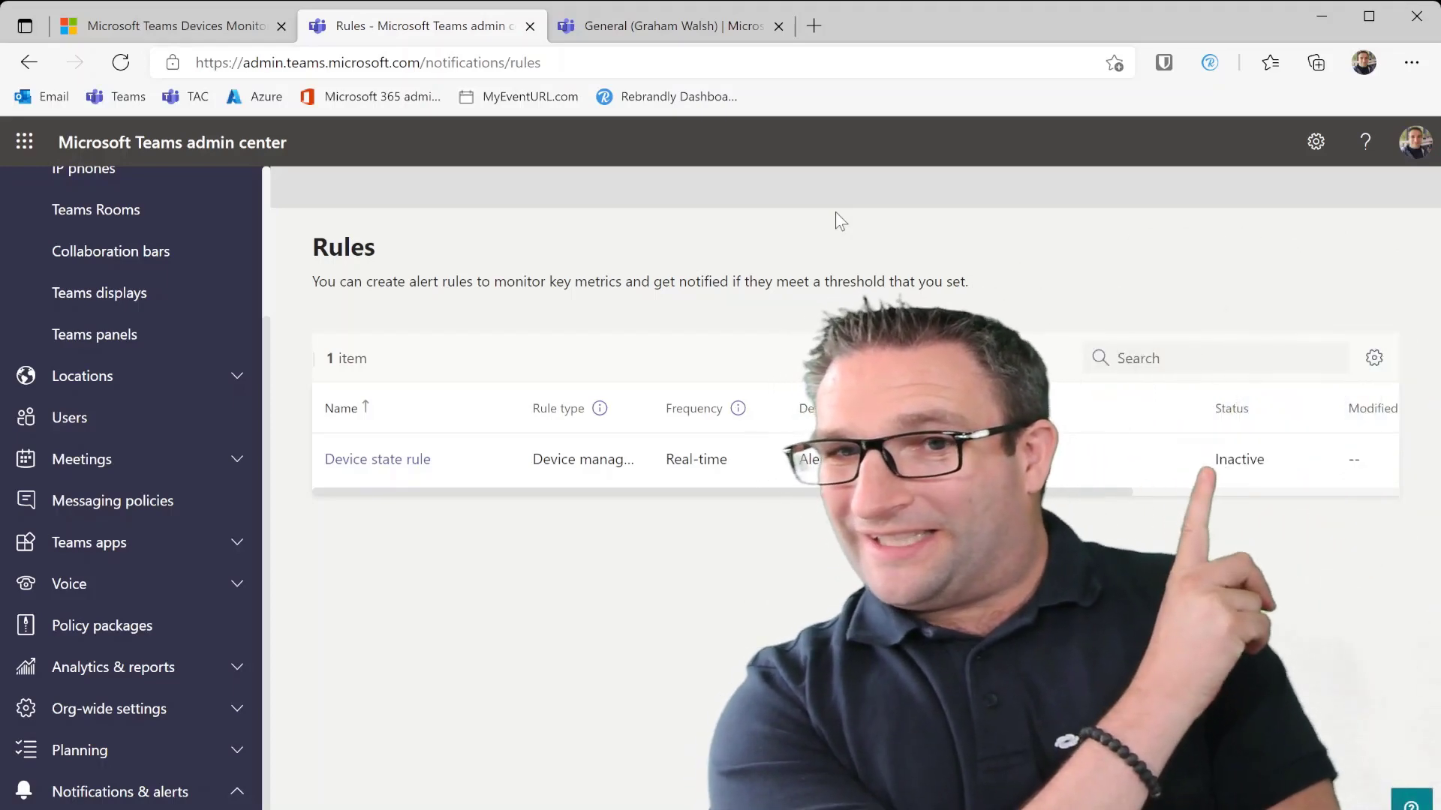
- Open the Device state rule and choose Interview Room 01 and 02 as its device users
left_click(375, 460)
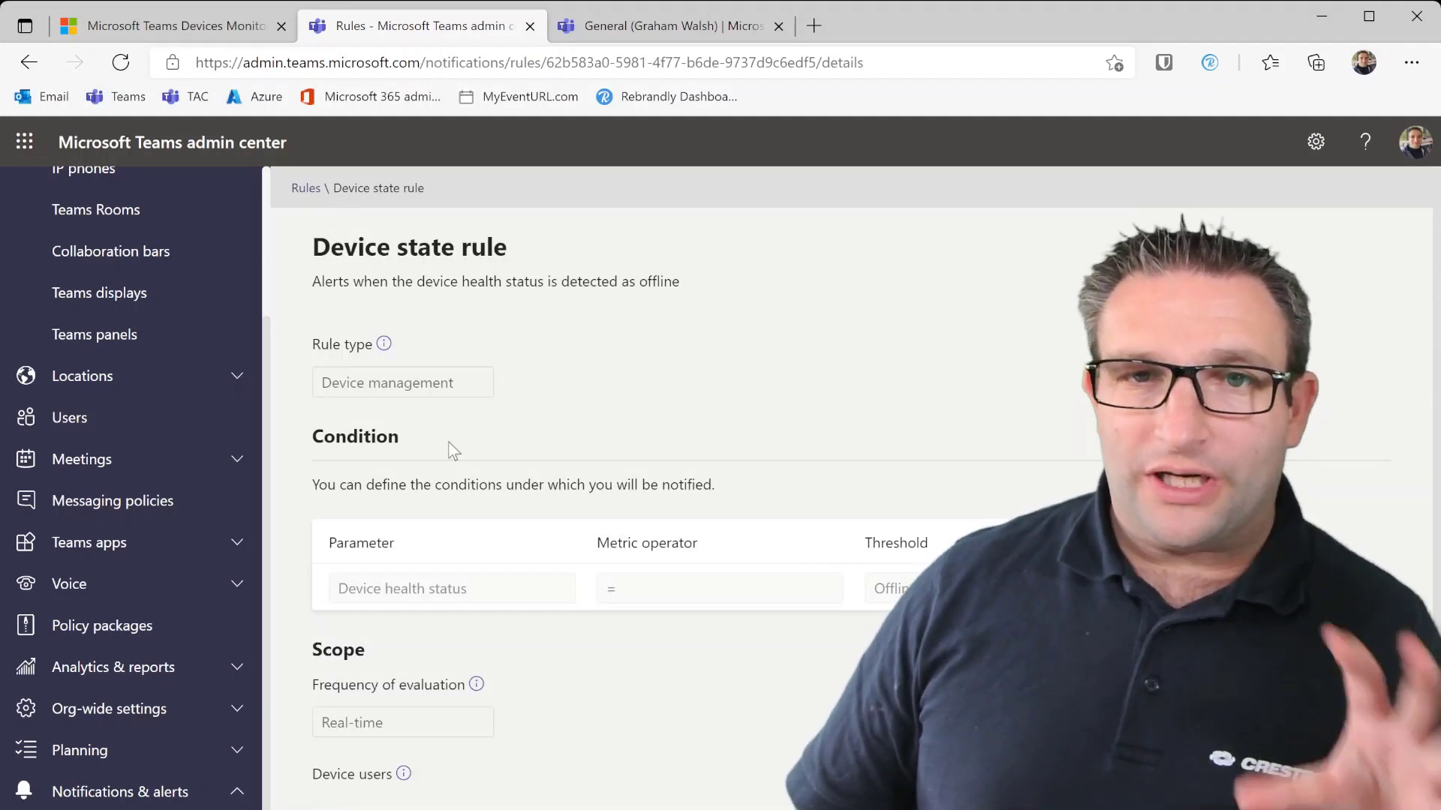
scroll(551, 475, "down", 2)
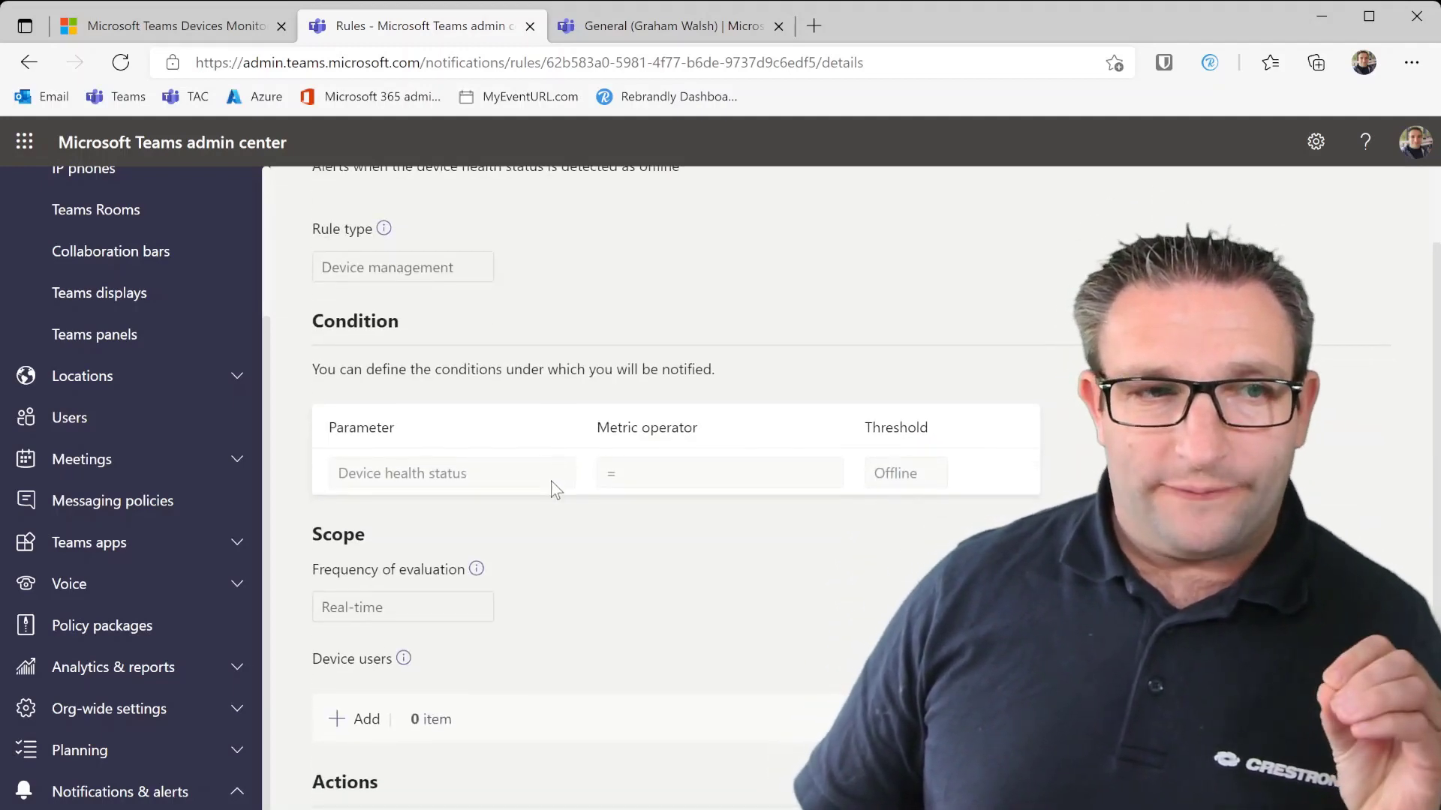
scroll(556, 489, "down", 2)
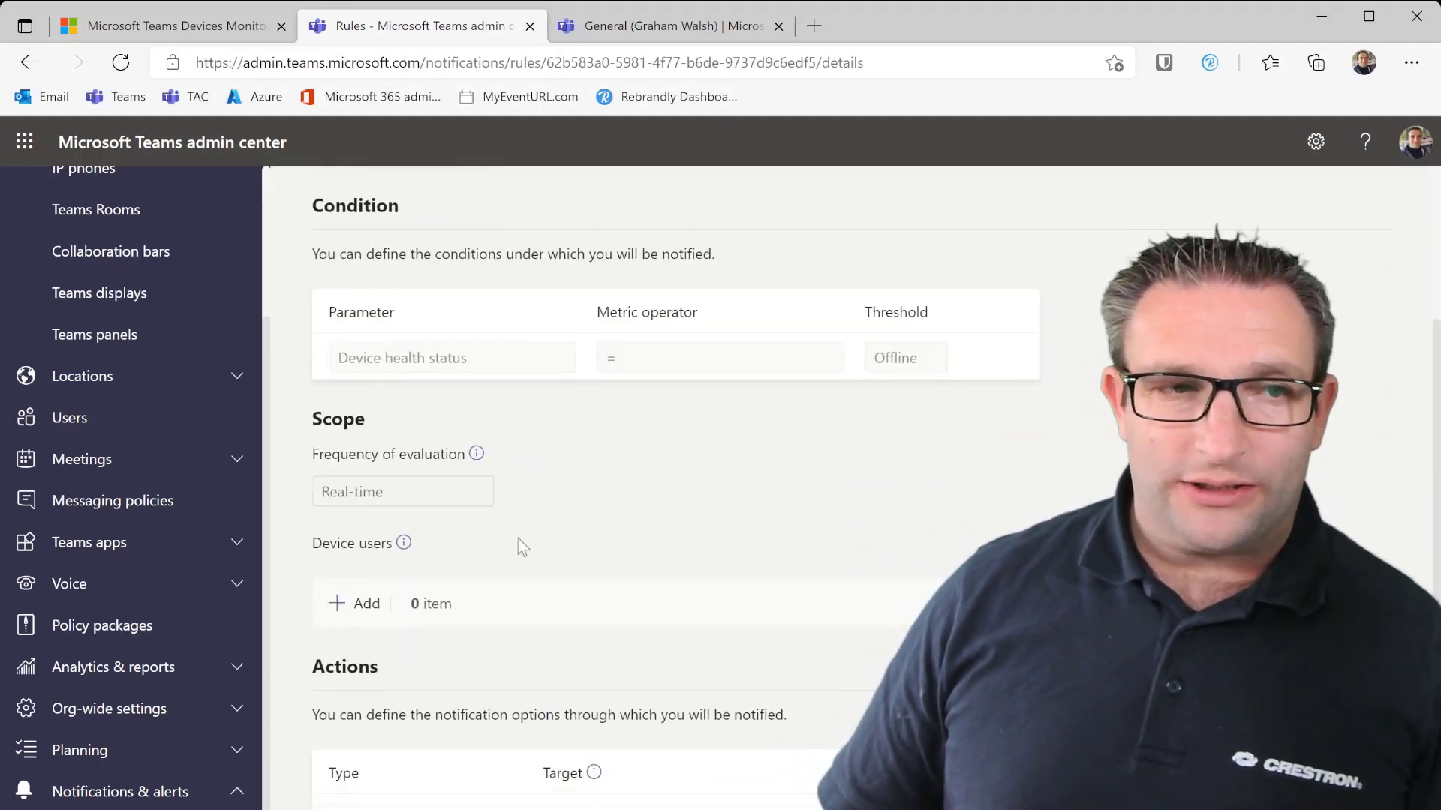
scroll(460, 492, "down", 2)
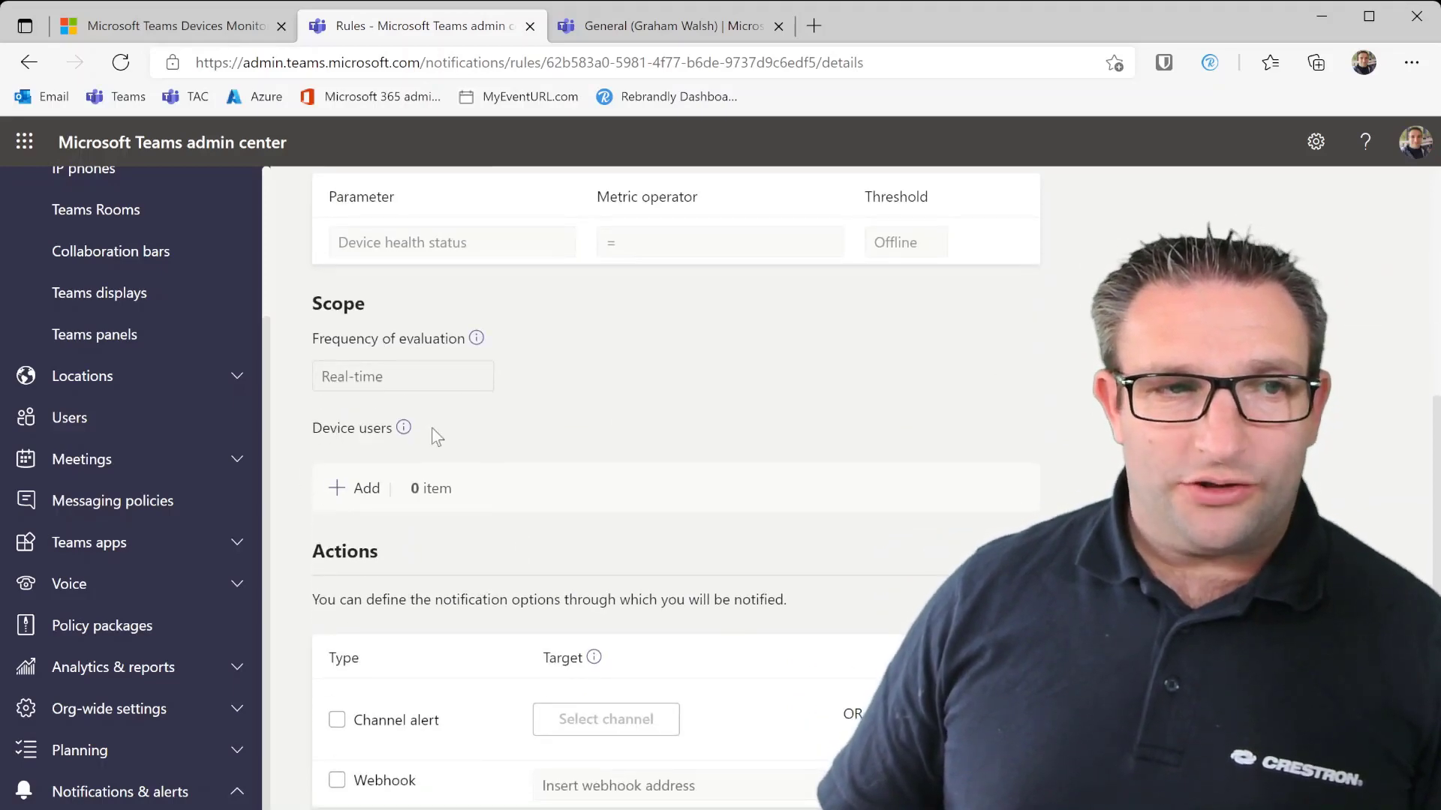
left_click(355, 489)
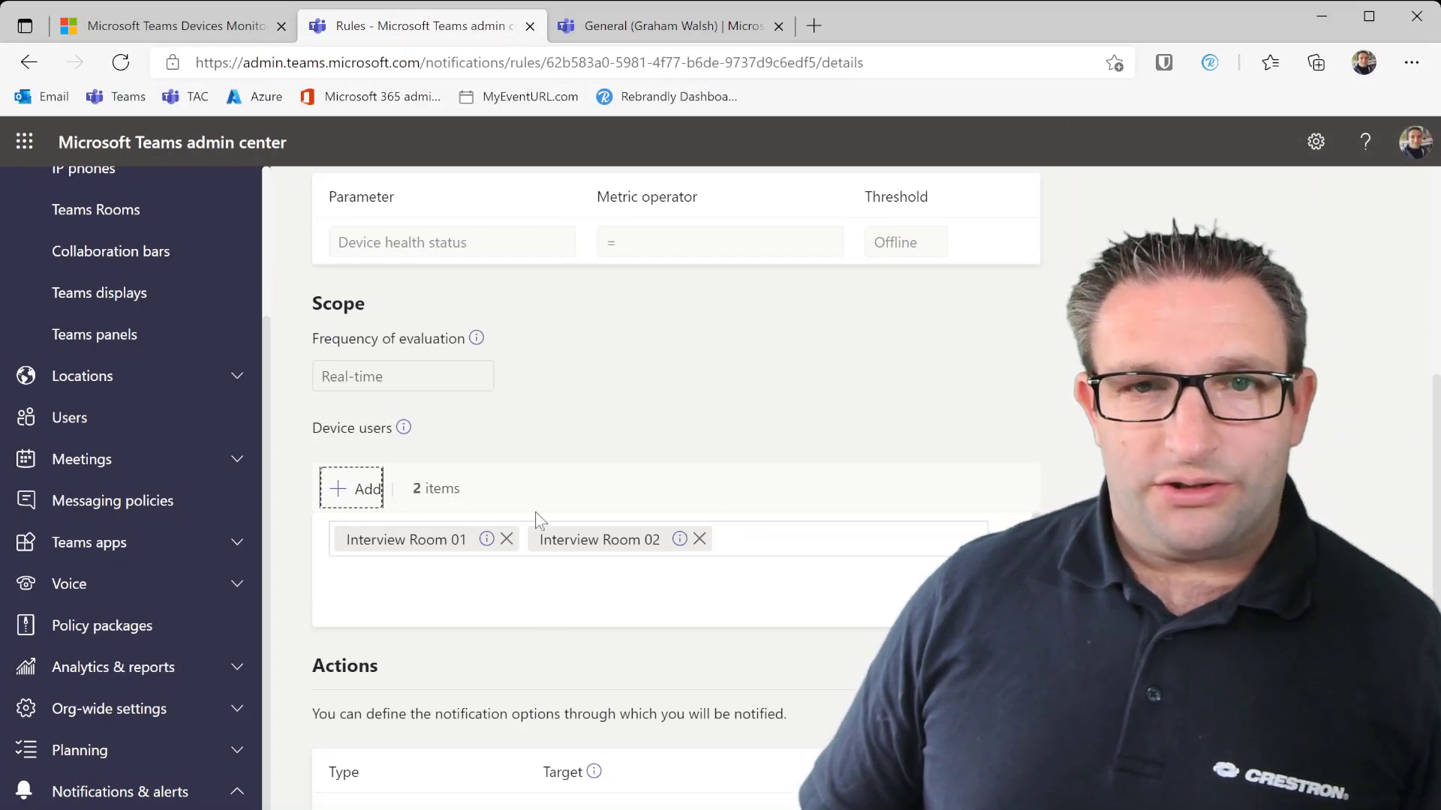
scroll(534, 514, "down", 2)
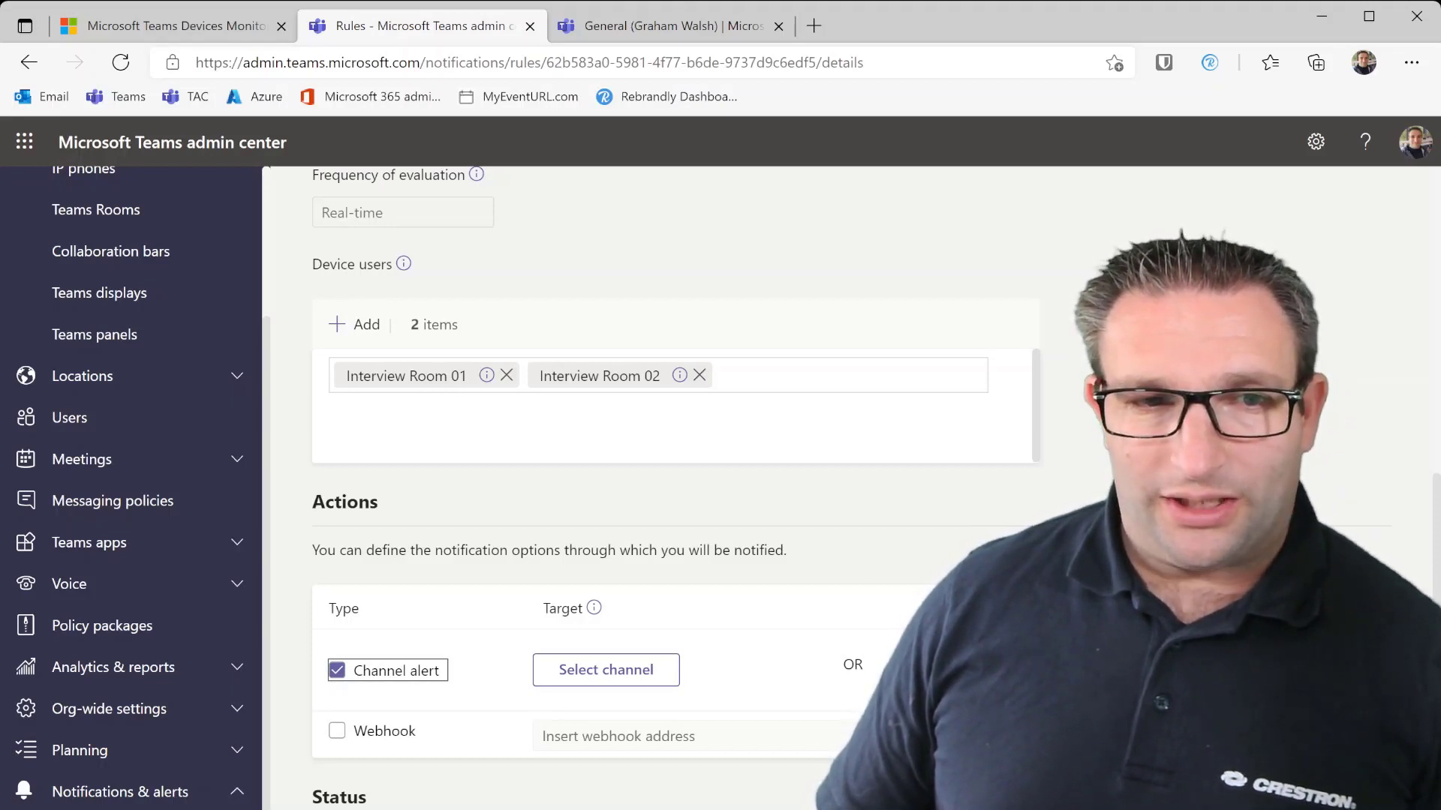
- Bring up the docs article's 'Notifications in Teams client' section about the MonitoringAlerts channel
left_click(180, 33)
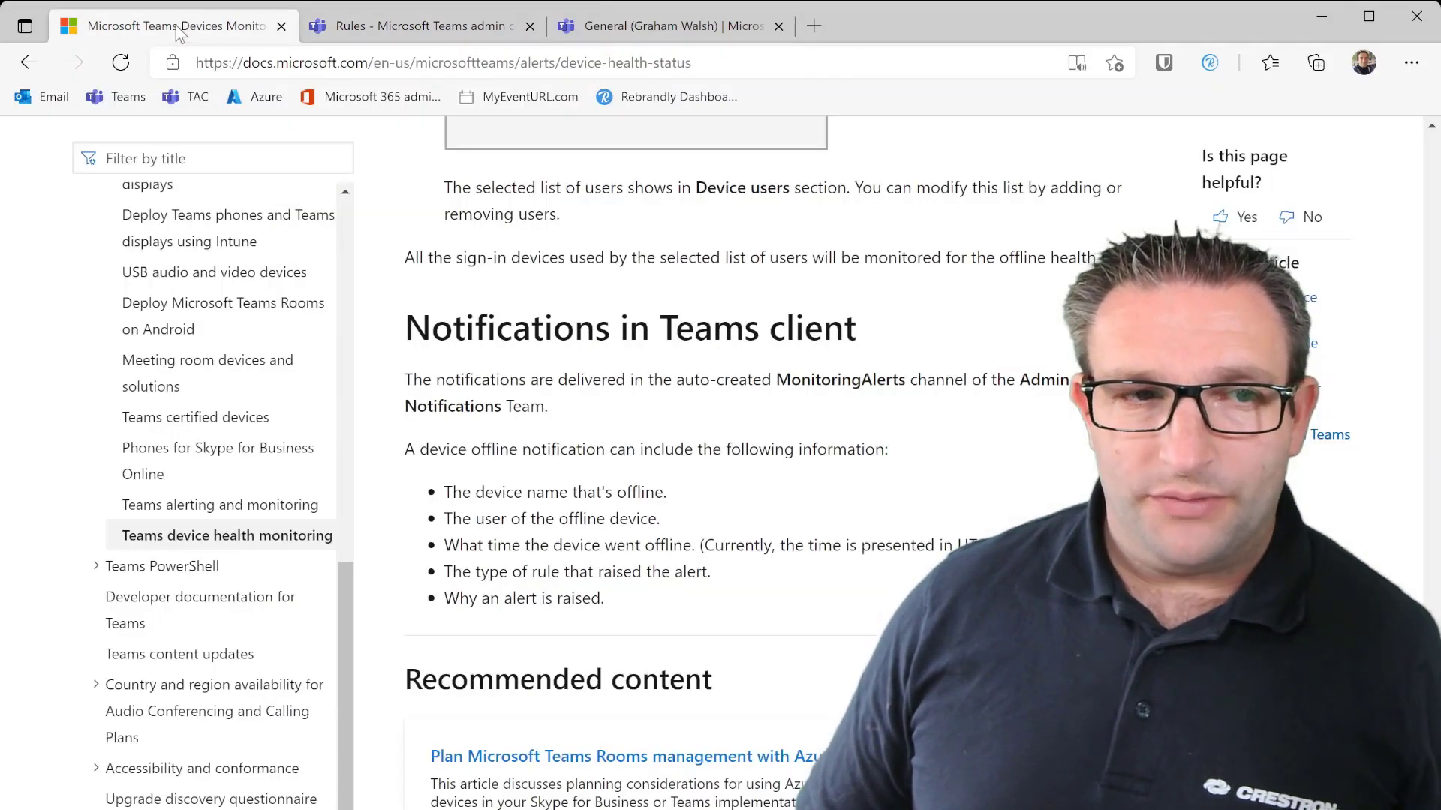
scroll(848, 546, "up", 2)
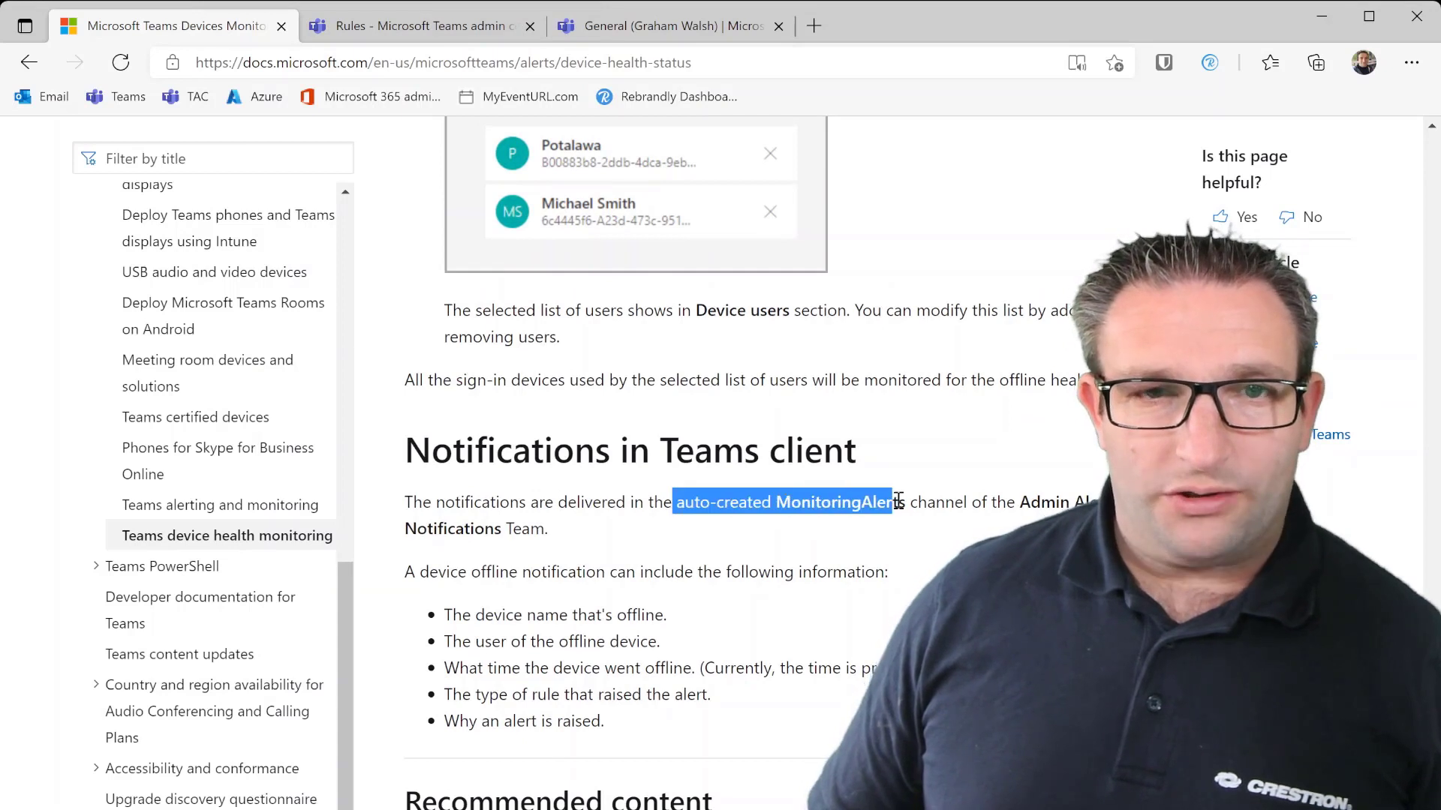
left_click(1091, 494)
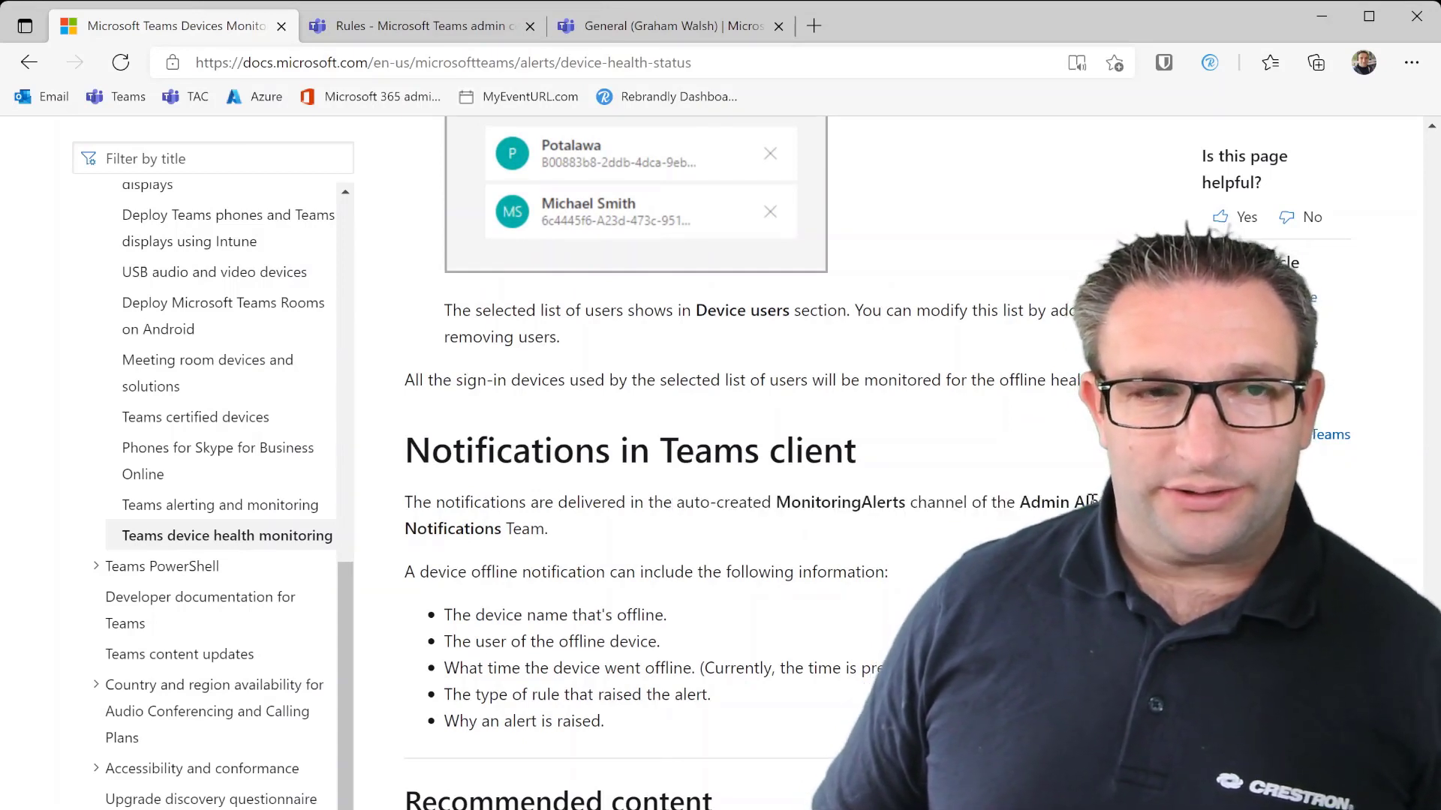
- Create a standard channel named 'MTD Alerts' in the team beside General and MTD-Logs
left_click(639, 30)
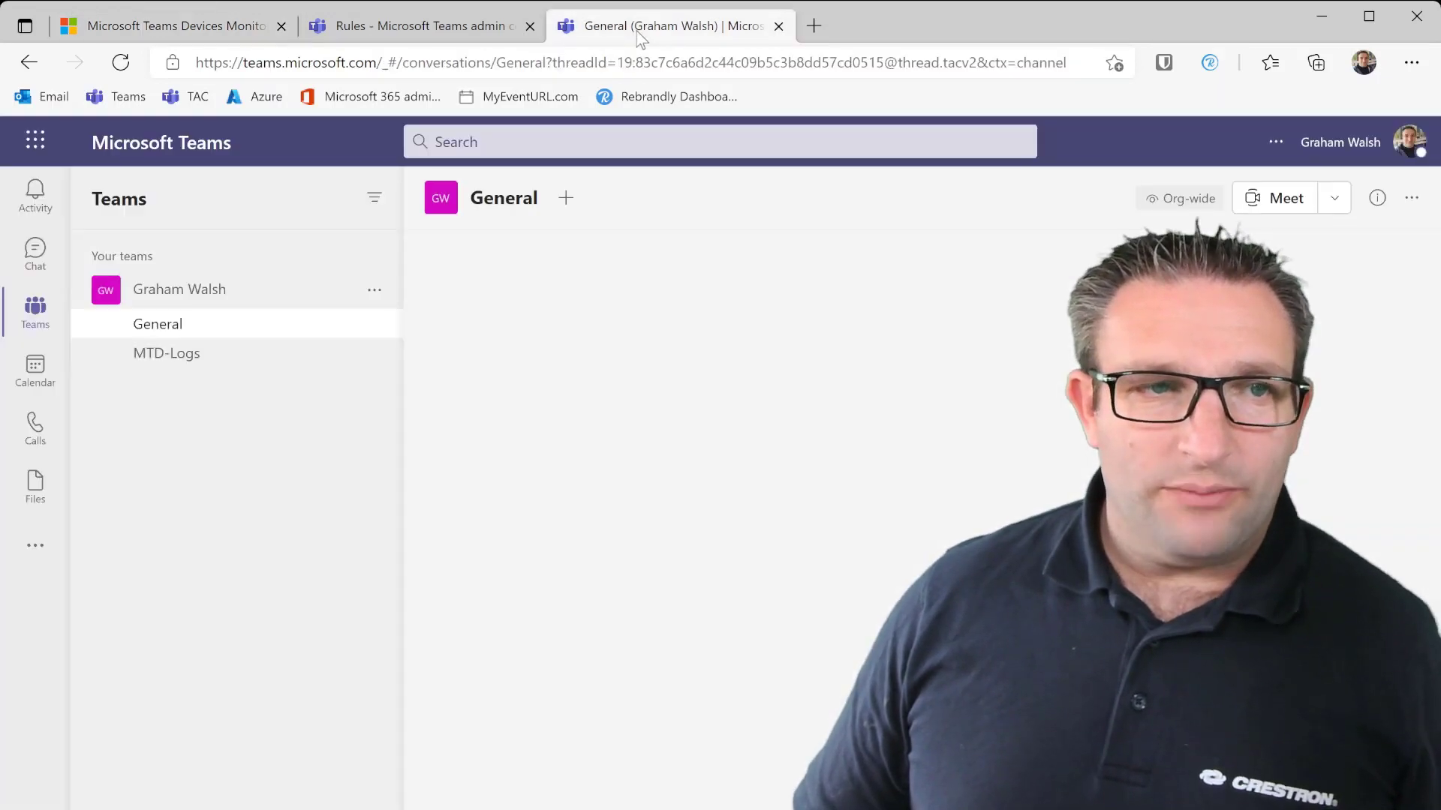
left_click(228, 360)
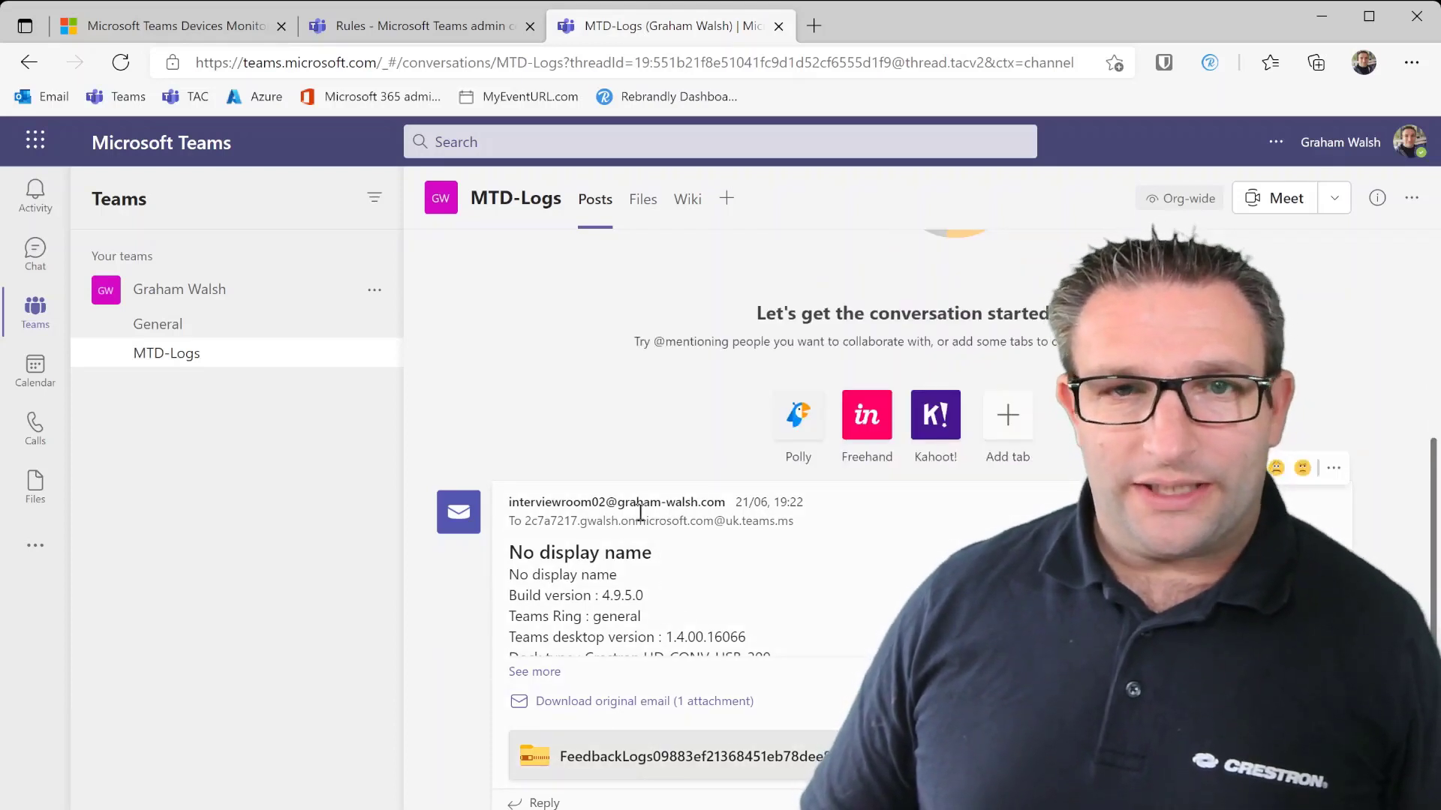
left_click(374, 292)
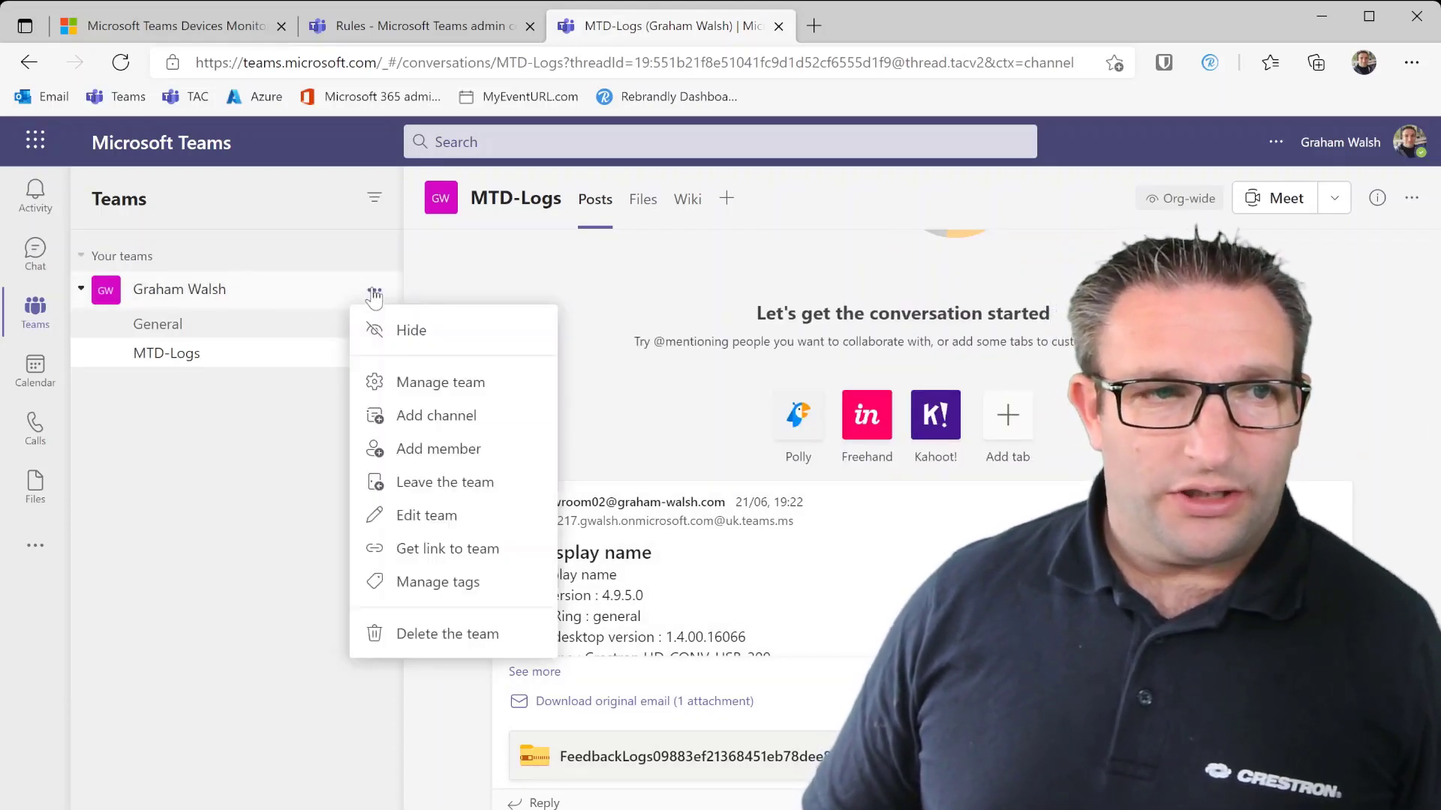
left_click(437, 419)
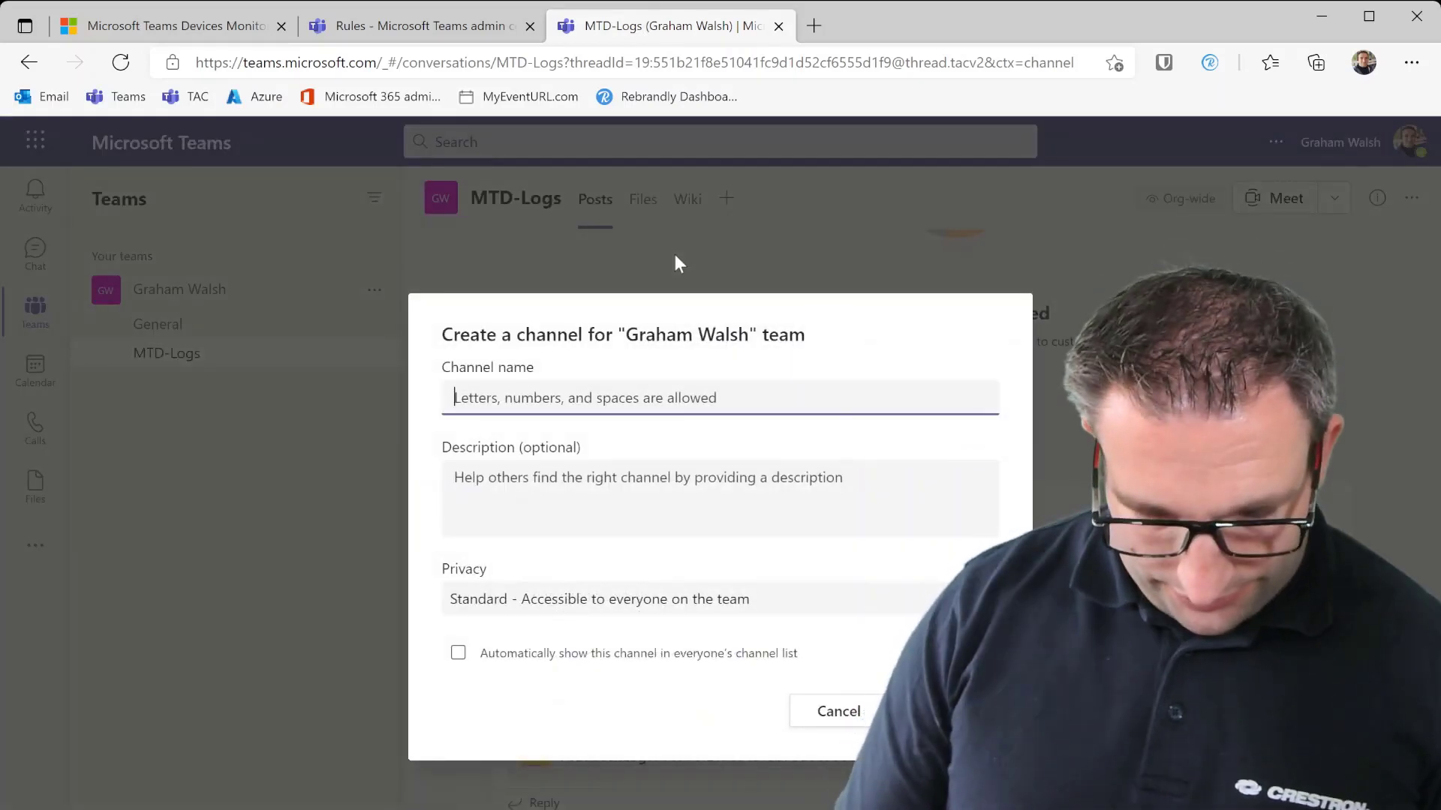
type("MTD Alerts")
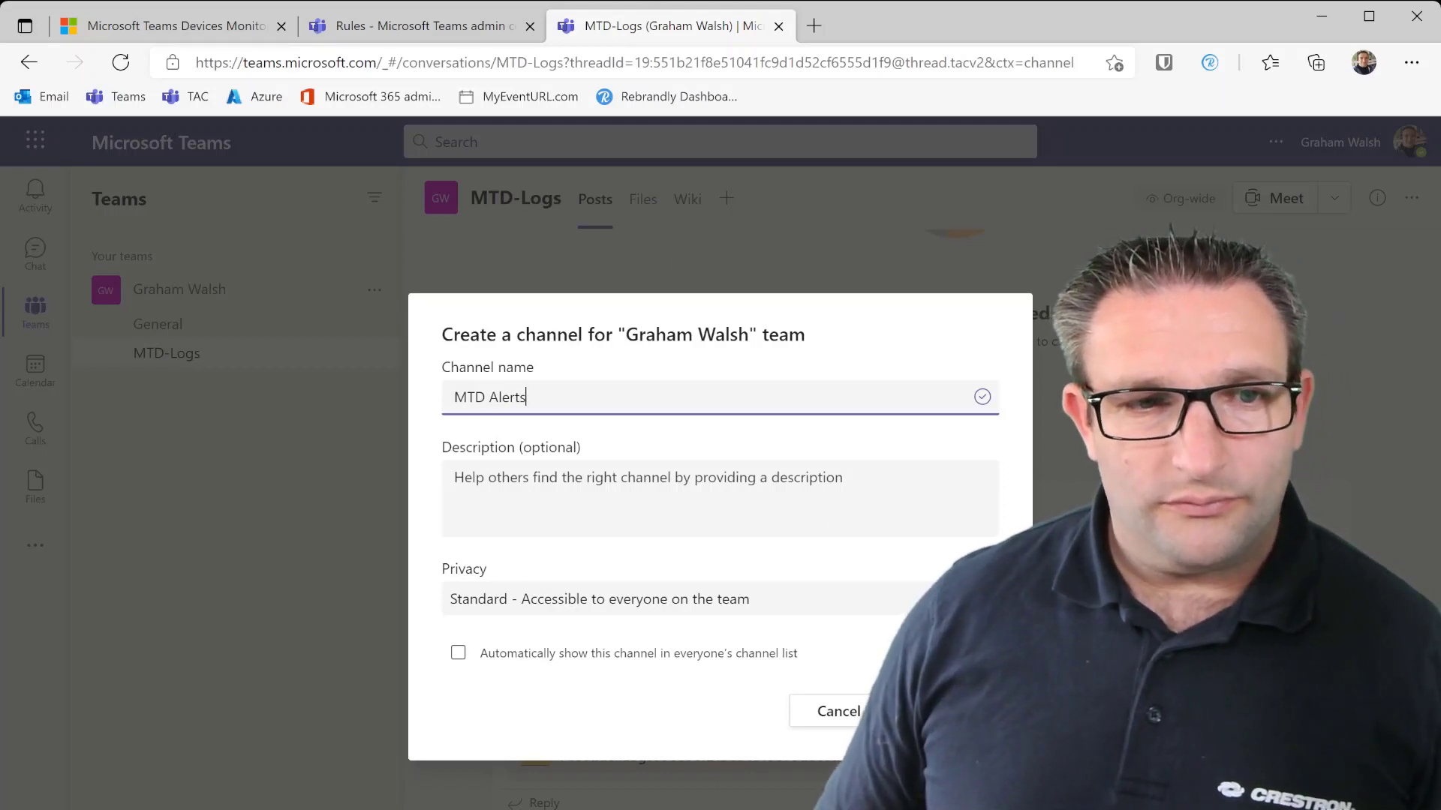
key("Return")
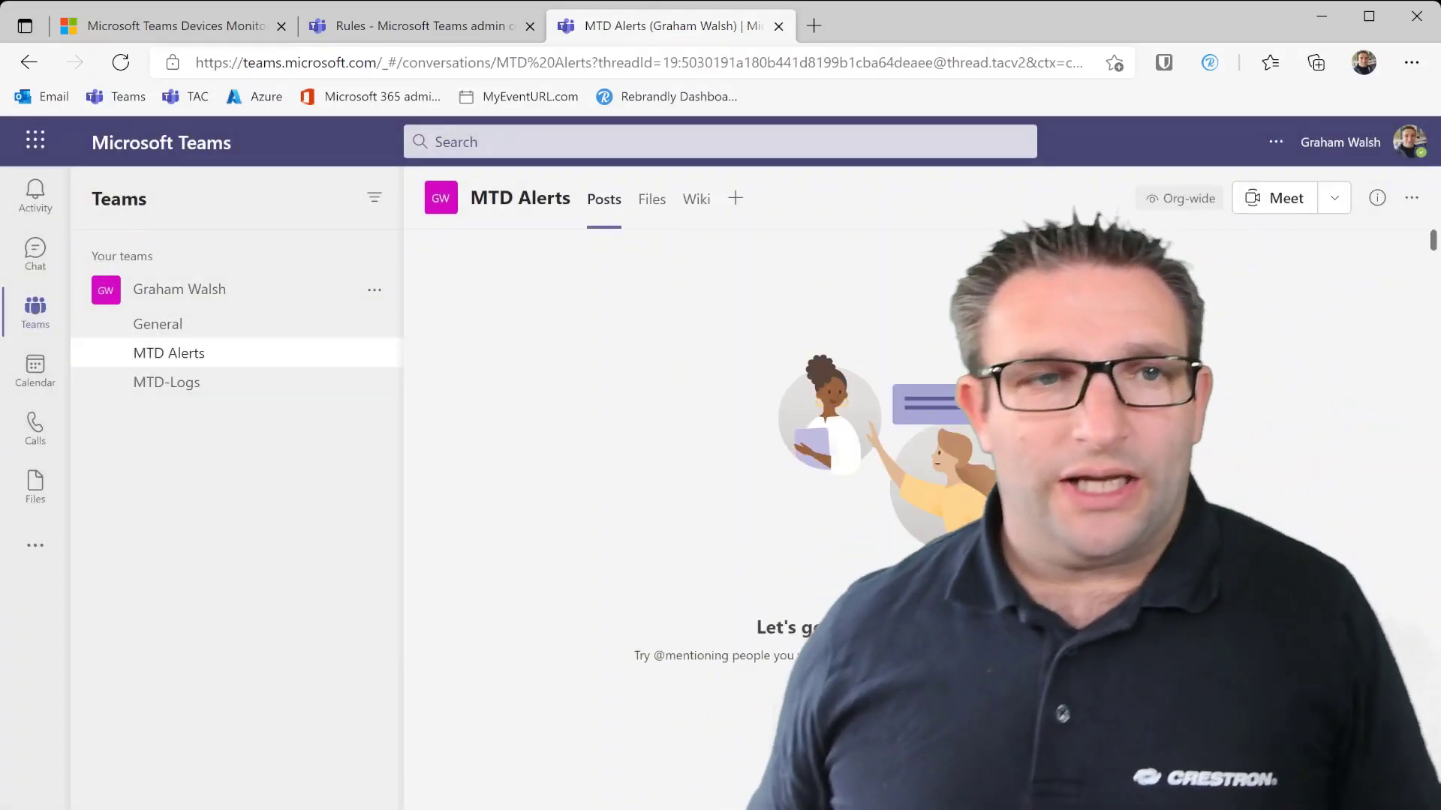
- Set the rule's channel alert target to the team's MTD Alerts channel and save it
left_click(429, 28)
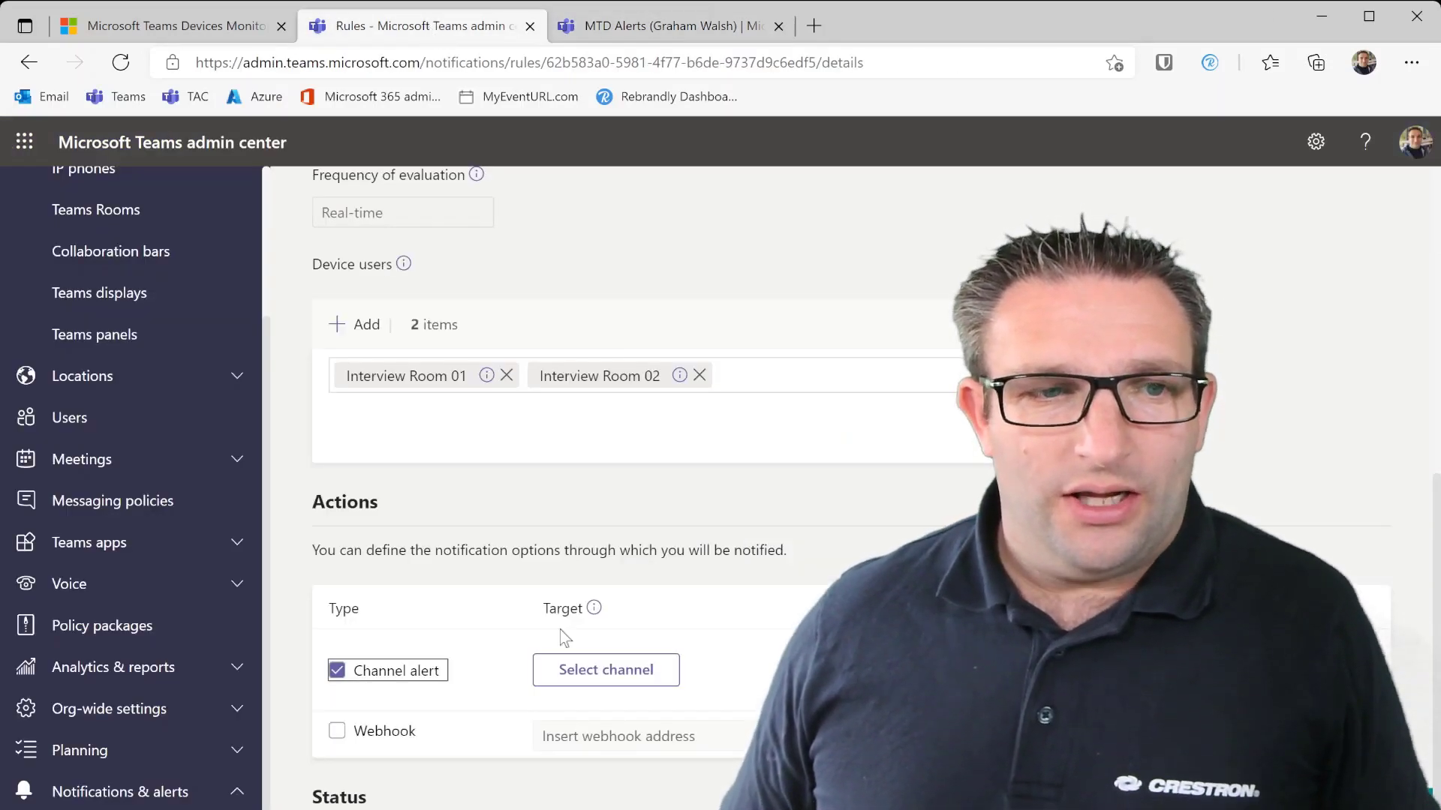
left_click(605, 671)
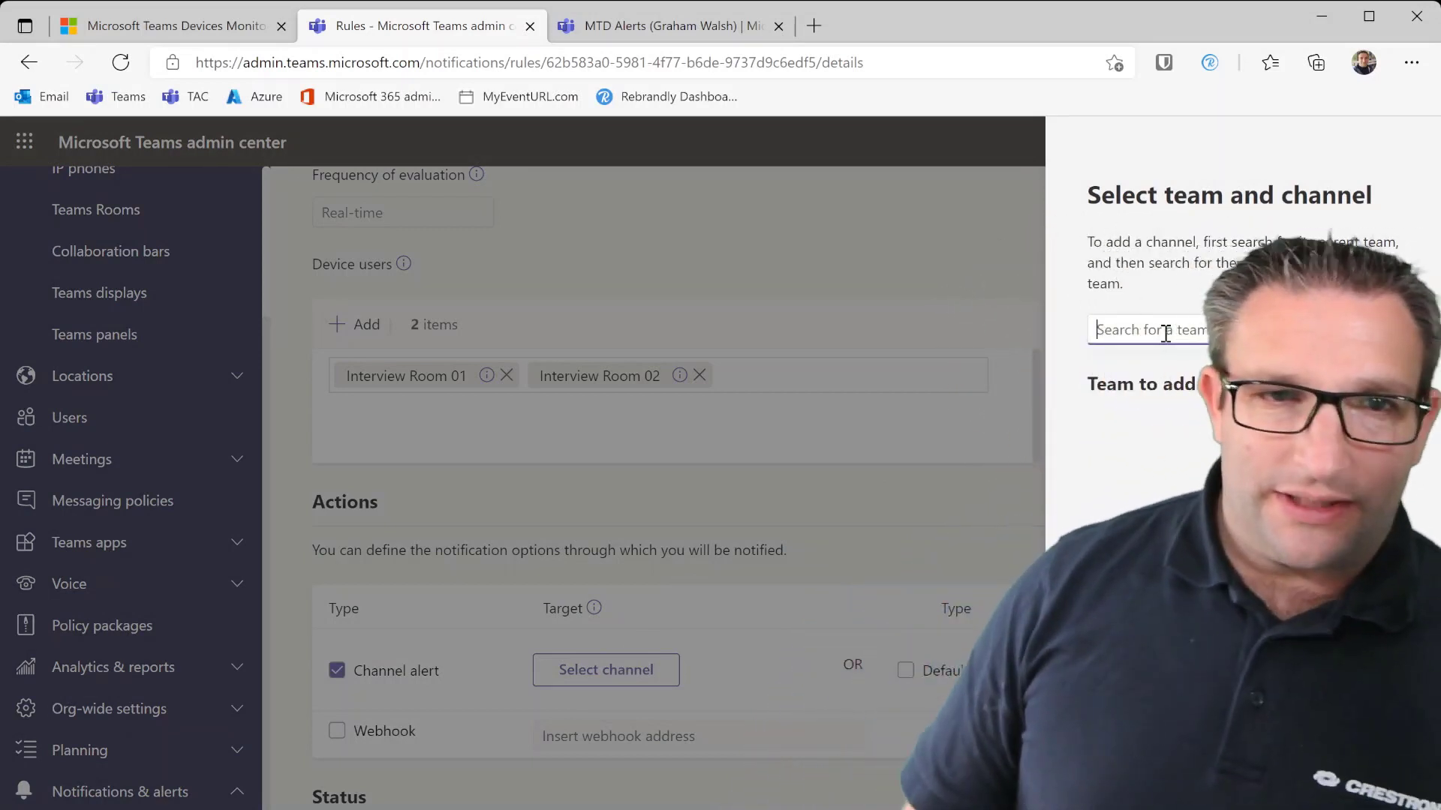
left_click(660, 25)
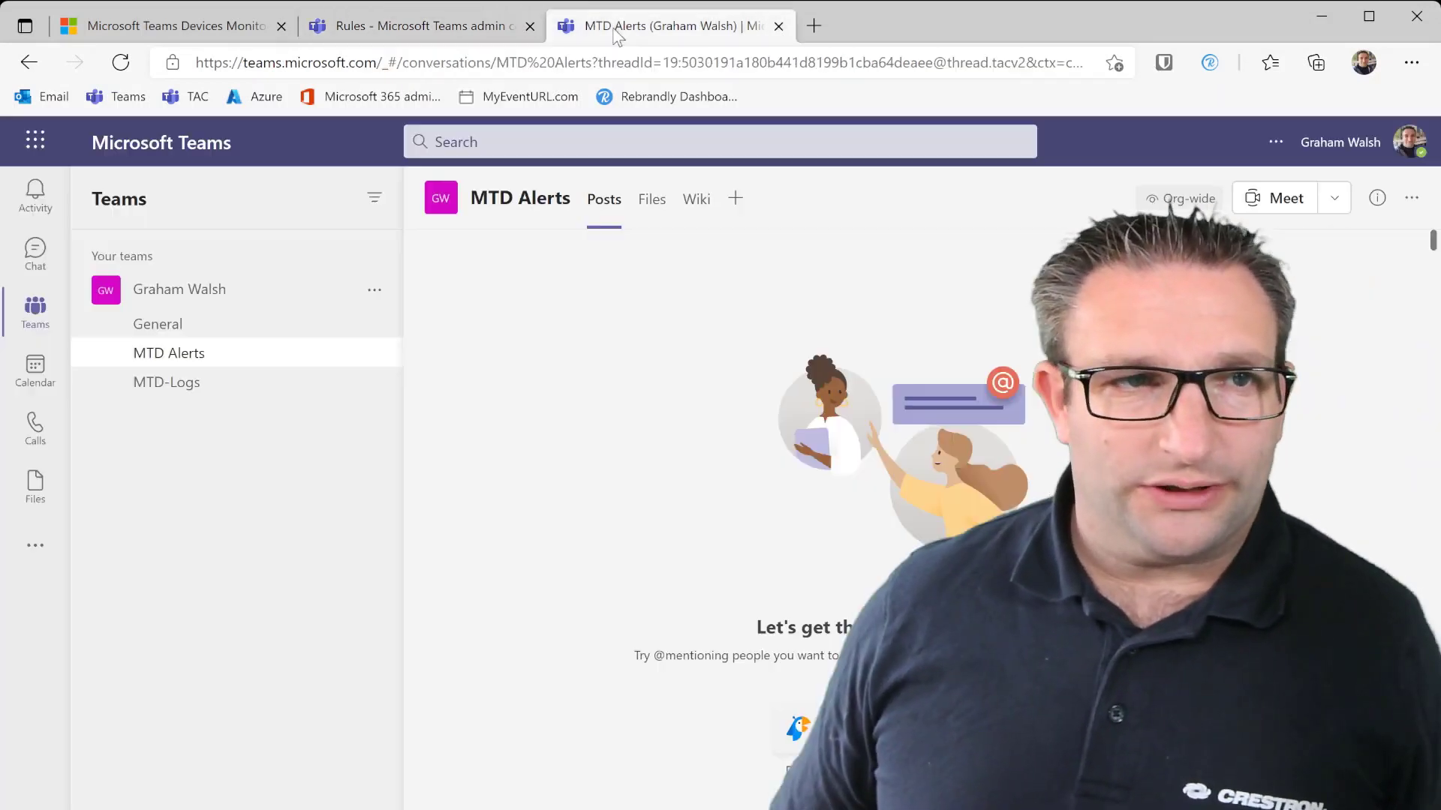
left_click(337, 17)
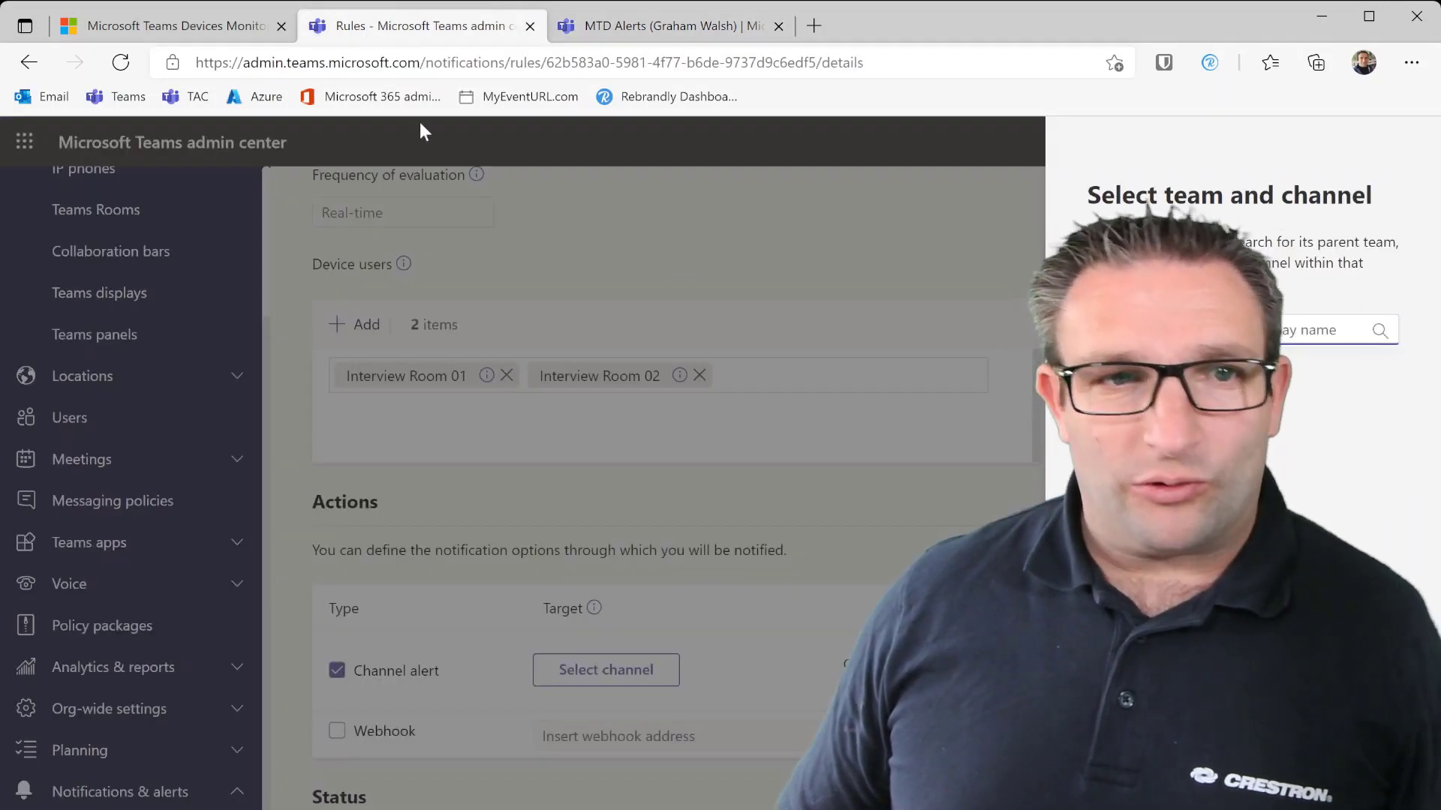
left_click(1201, 330)
key("ctrl+v")
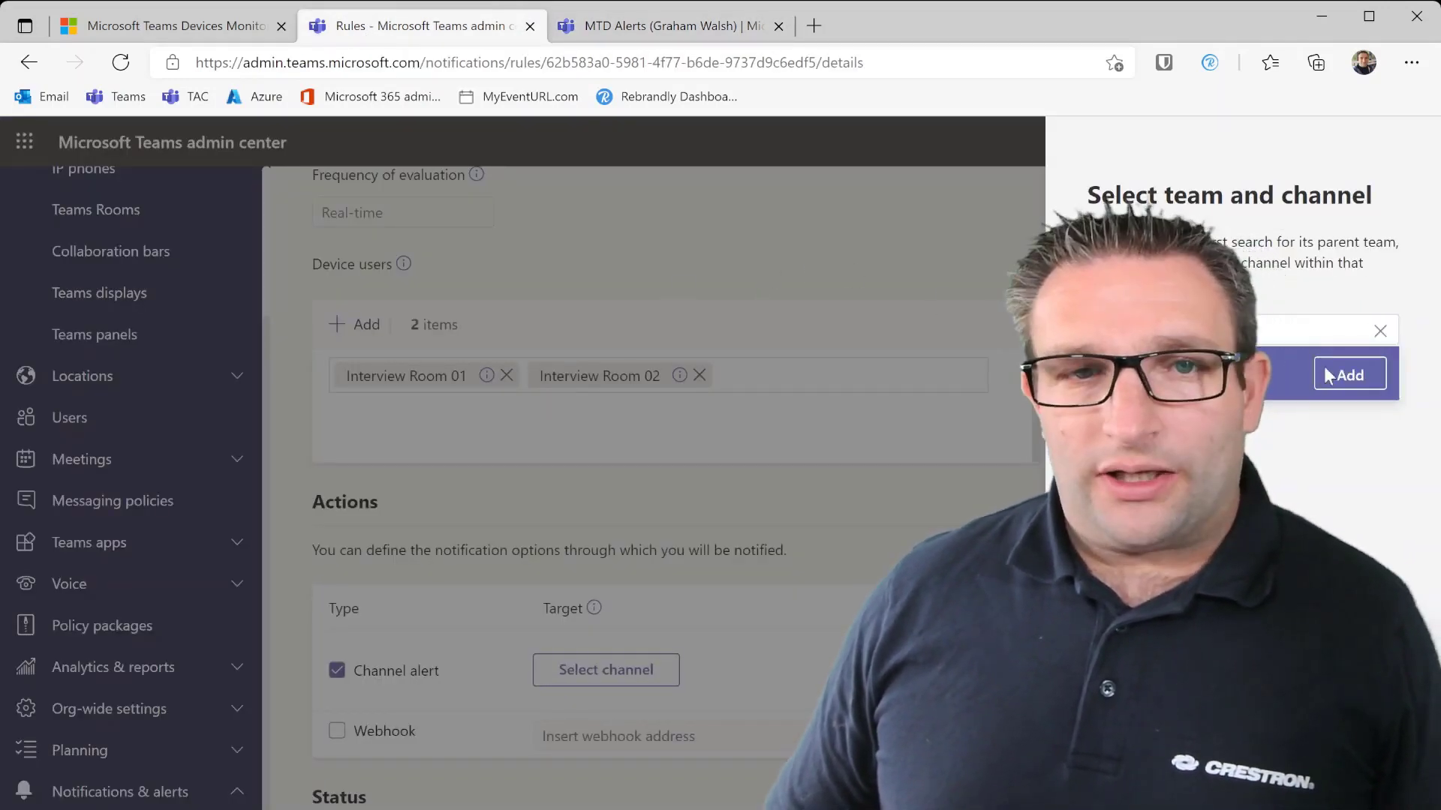
left_click(1343, 372)
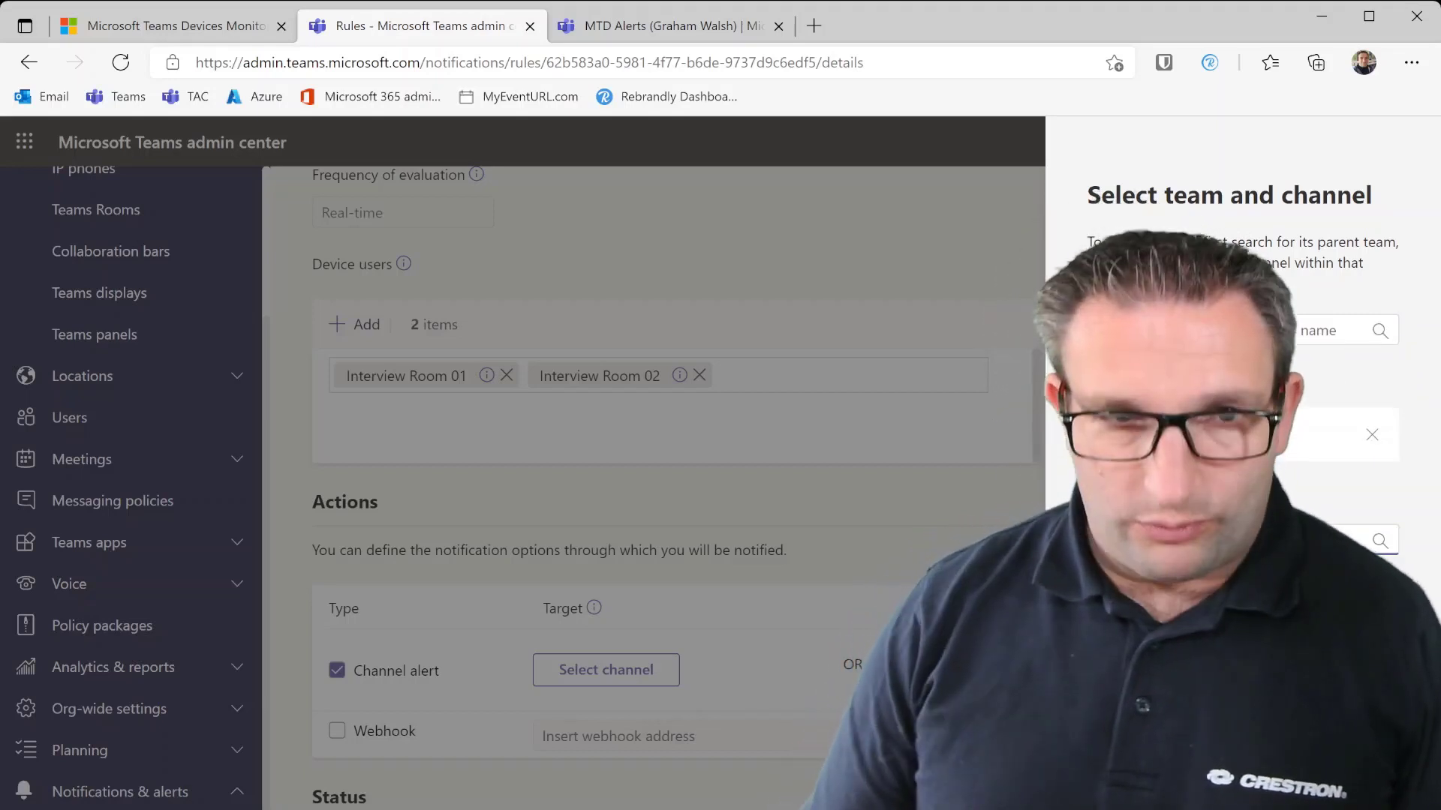
key("ctrl+v")
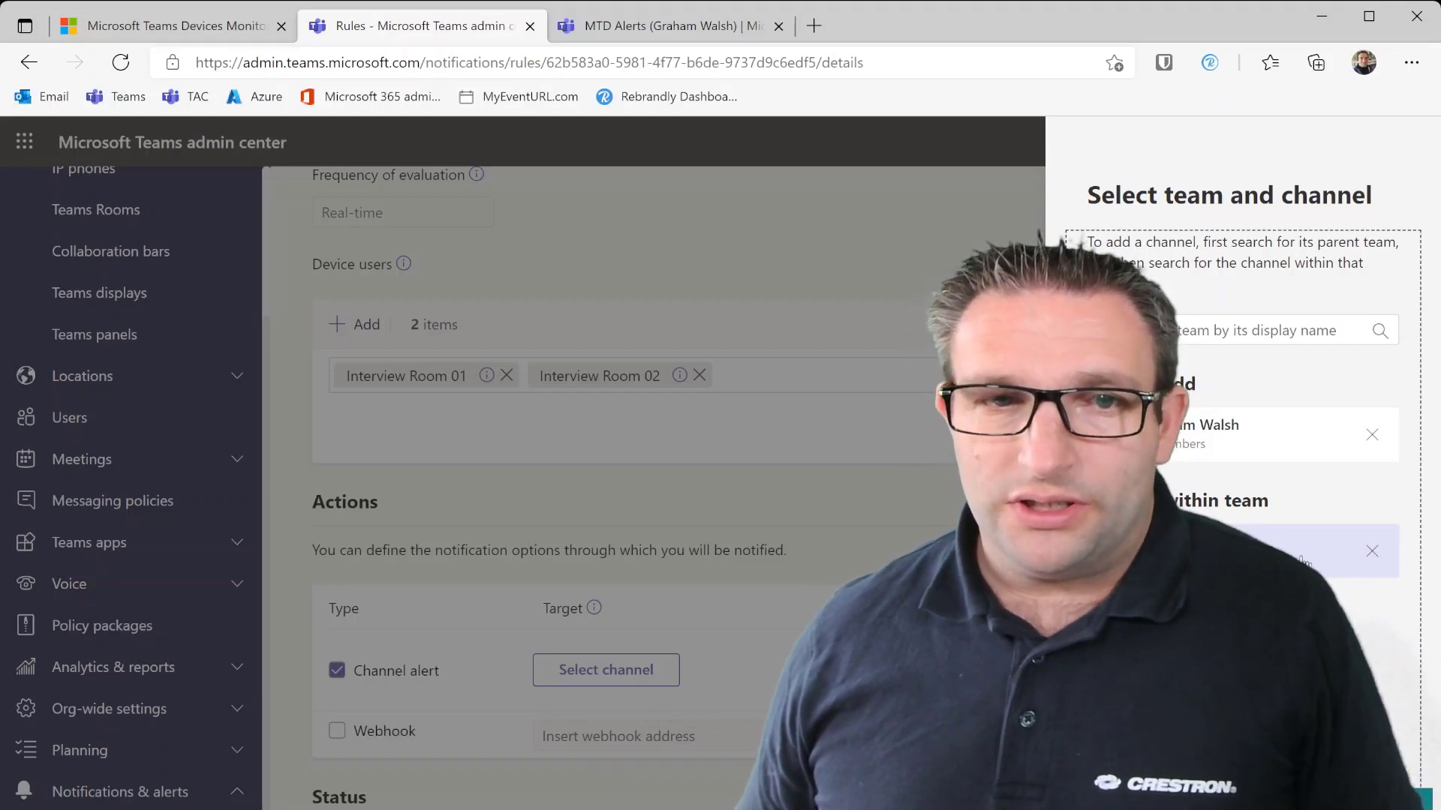
left_click(1095, 780)
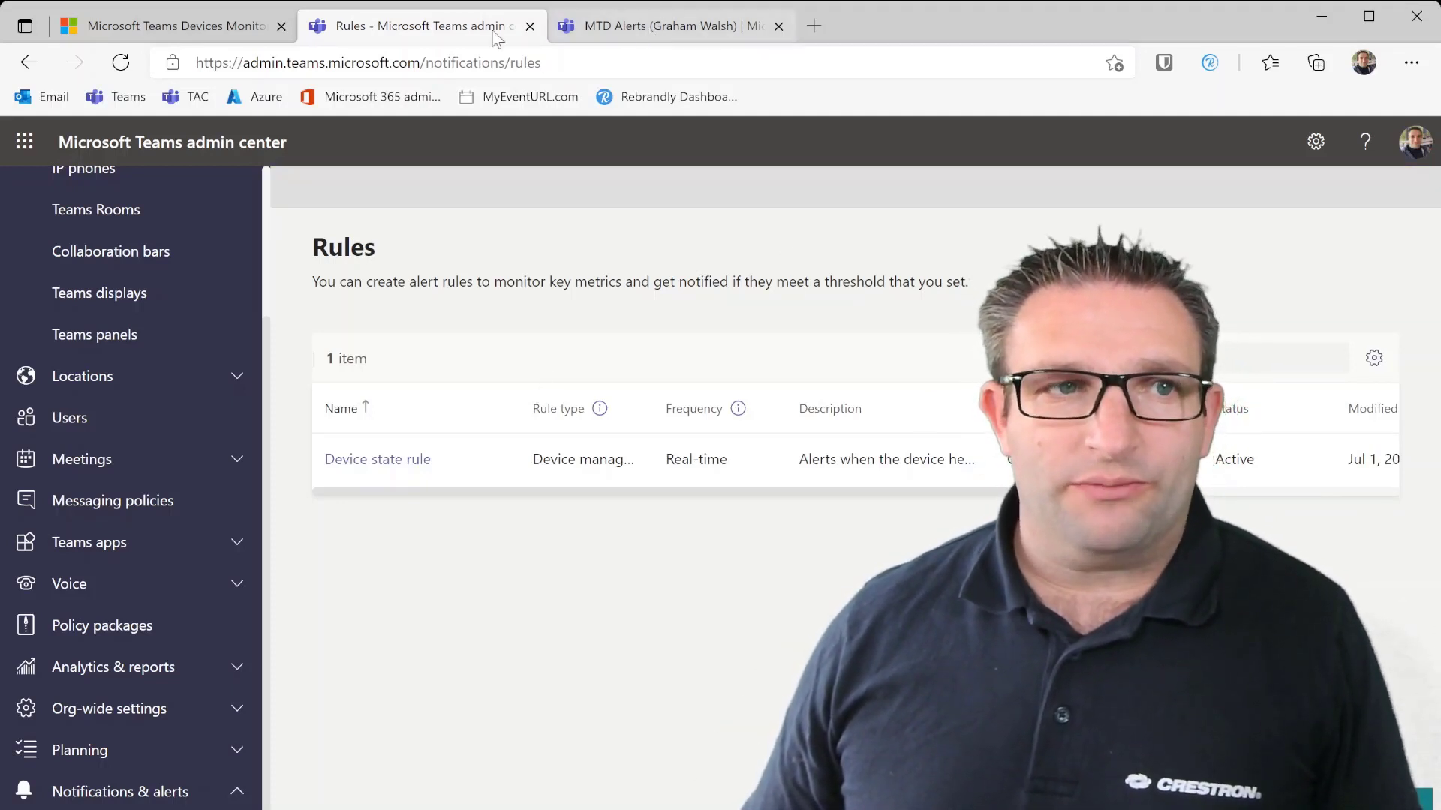
- Check Interview Room 01's health among the three Teams Rooms devices, then view the empty MTD Alerts channel
scroll(118, 395, "up", 3)
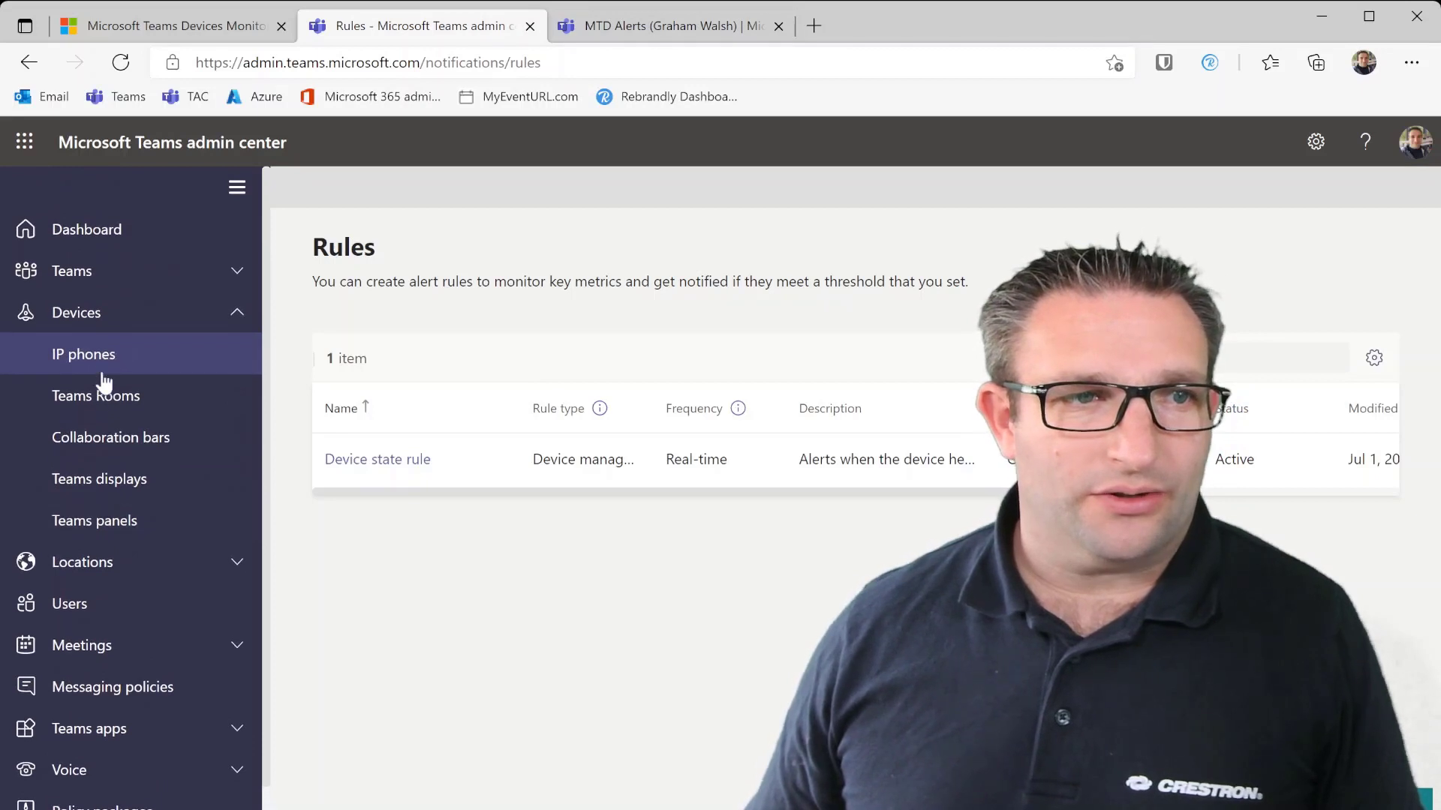
left_click(97, 393)
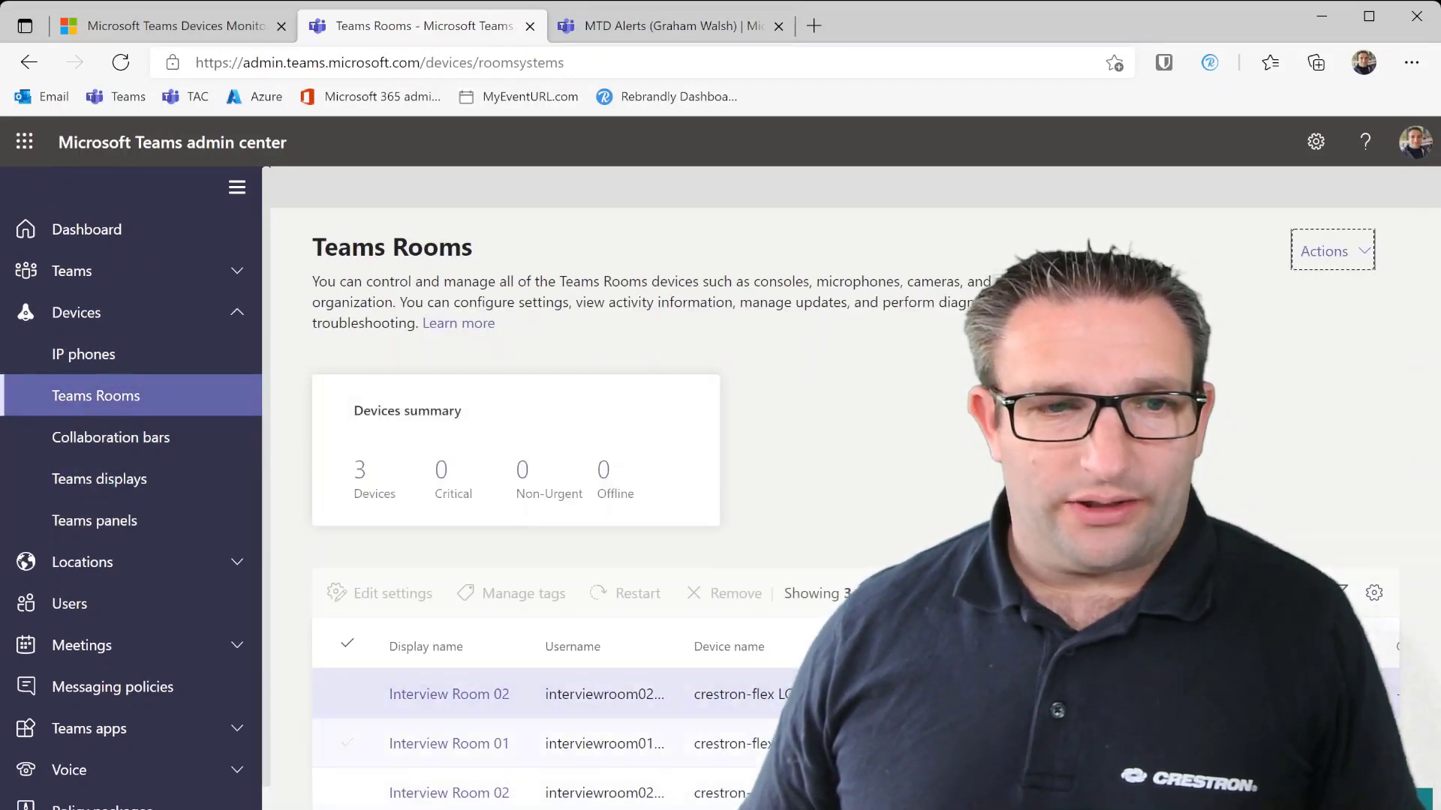
left_click(1110, 743)
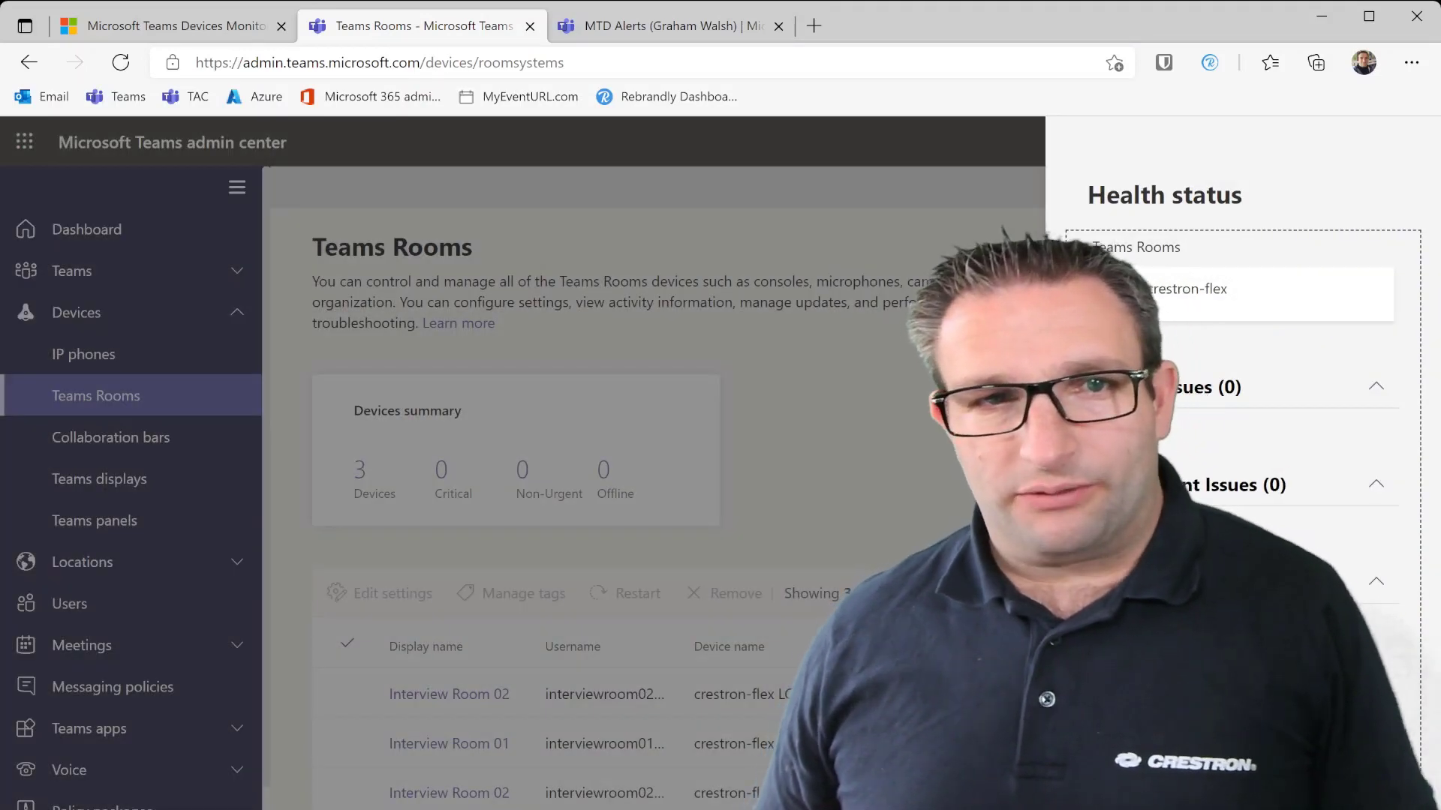
left_click(984, 394)
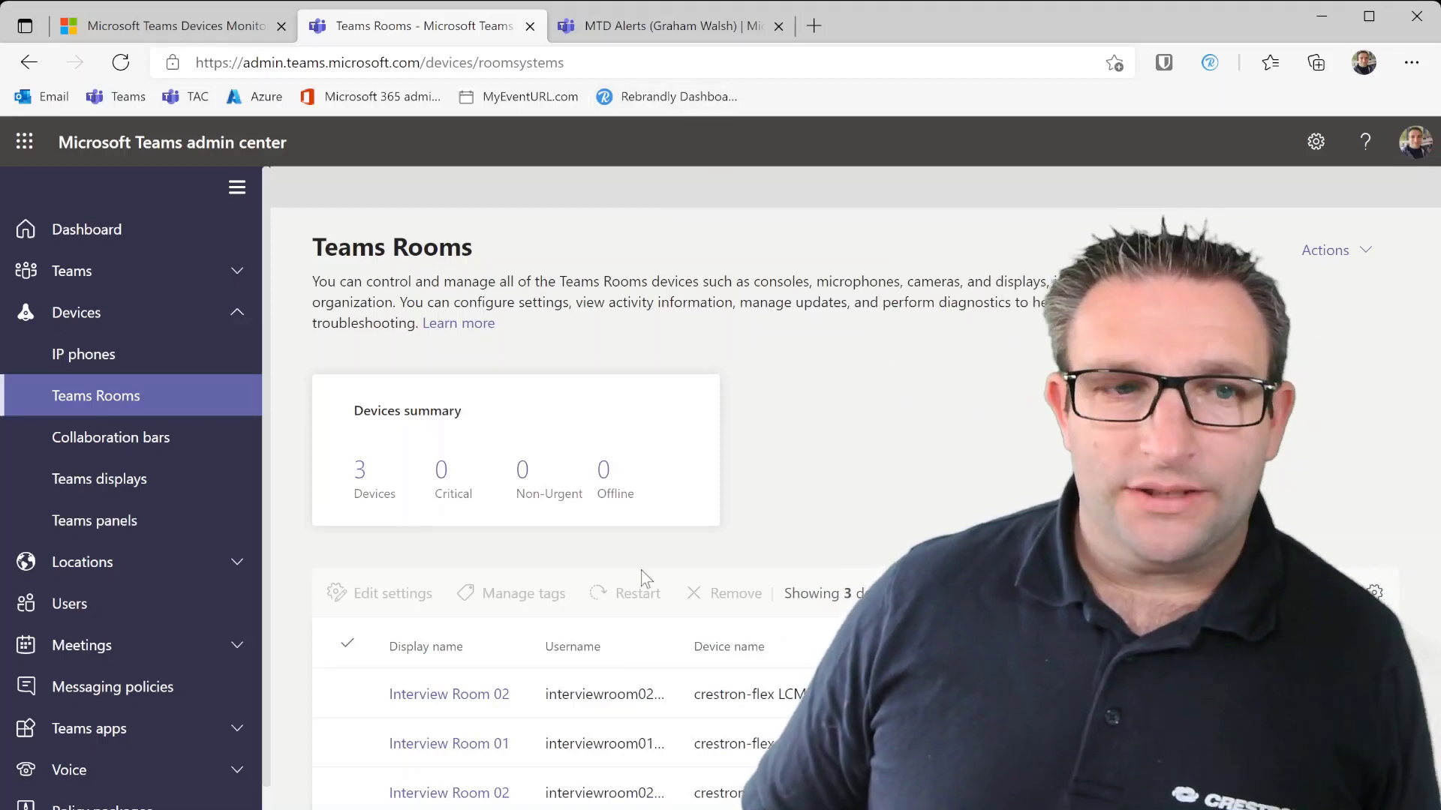
left_click(651, 34)
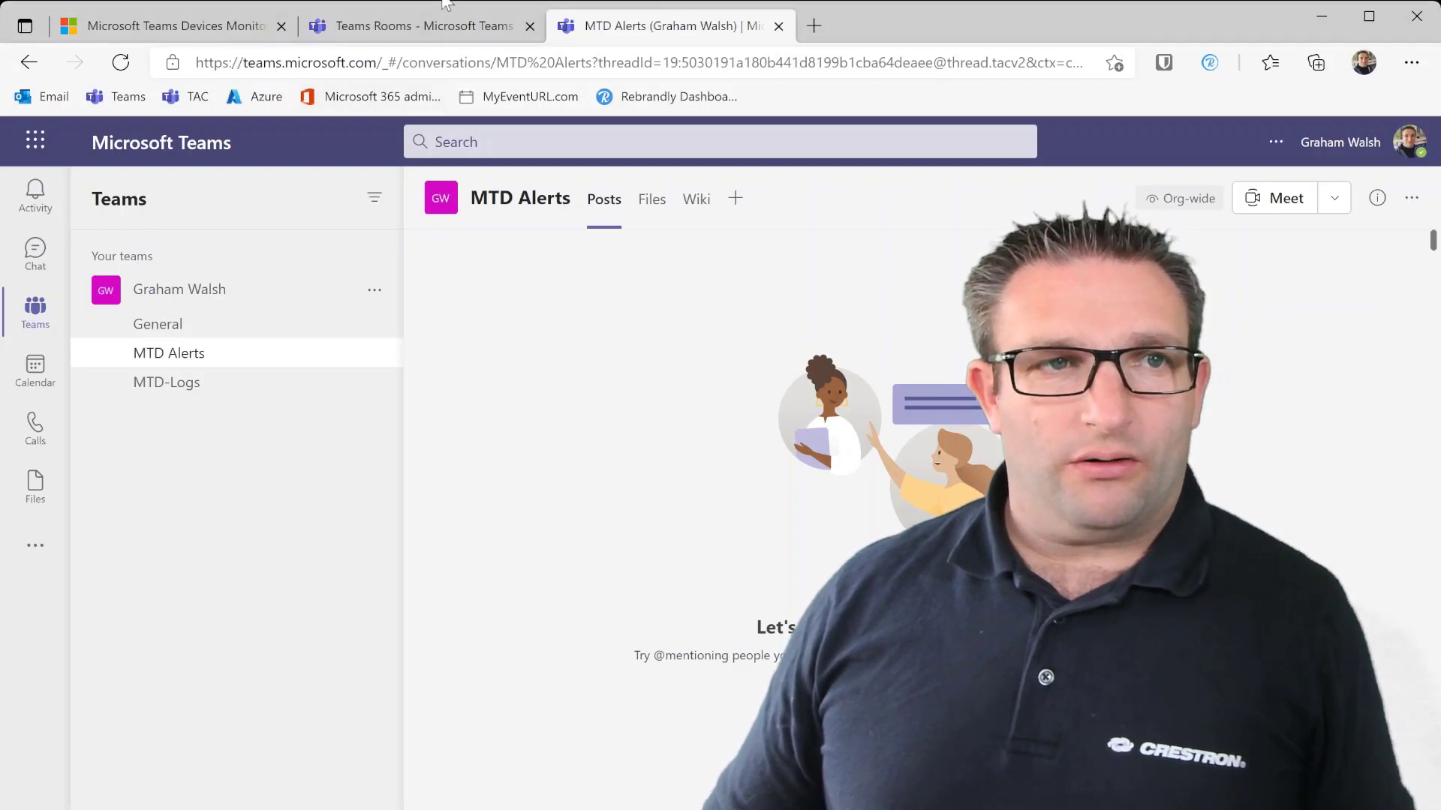
left_click(439, 30)
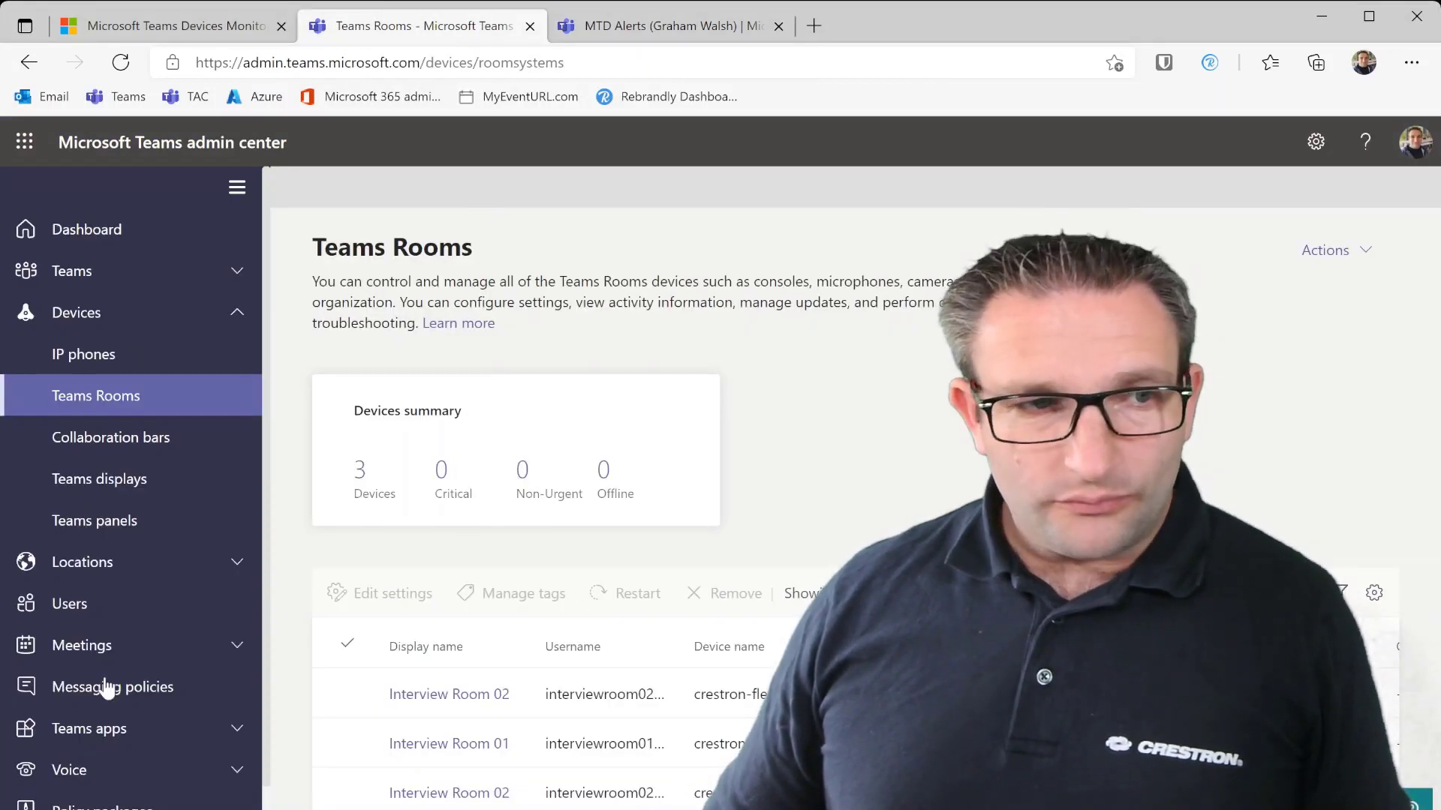
scroll(77, 745, "down", 3)
left_click(90, 791)
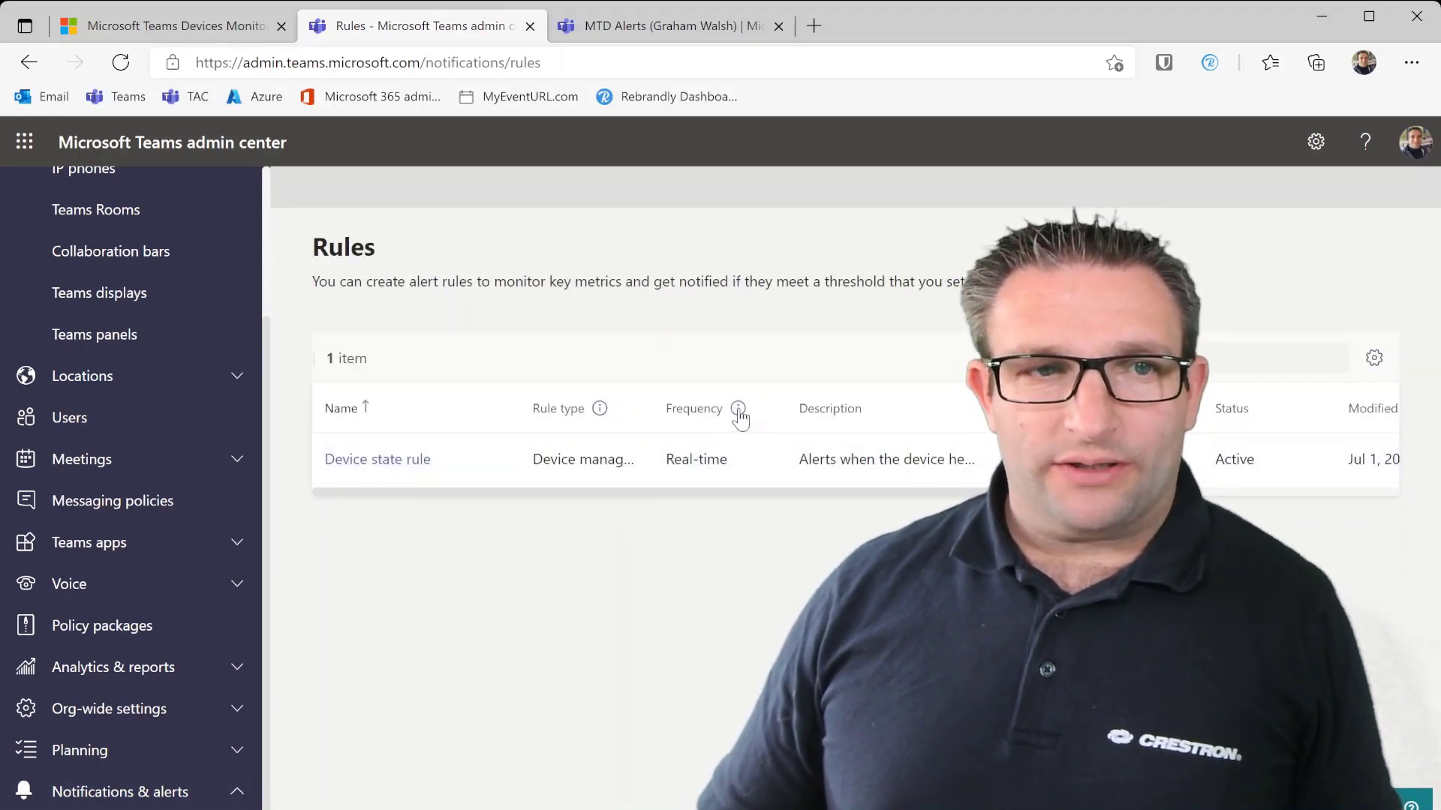
mouse_move(740, 419)
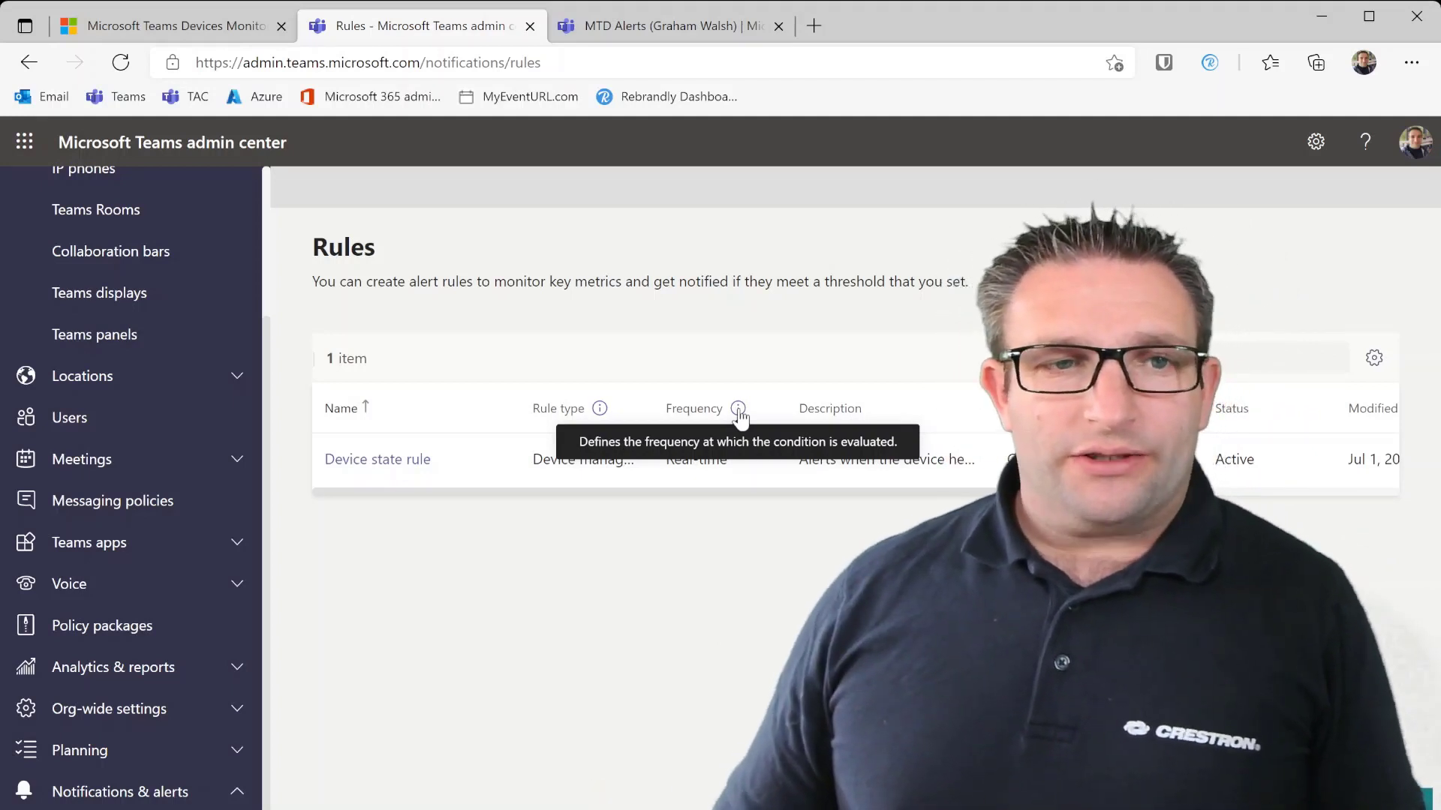
key("Escape")
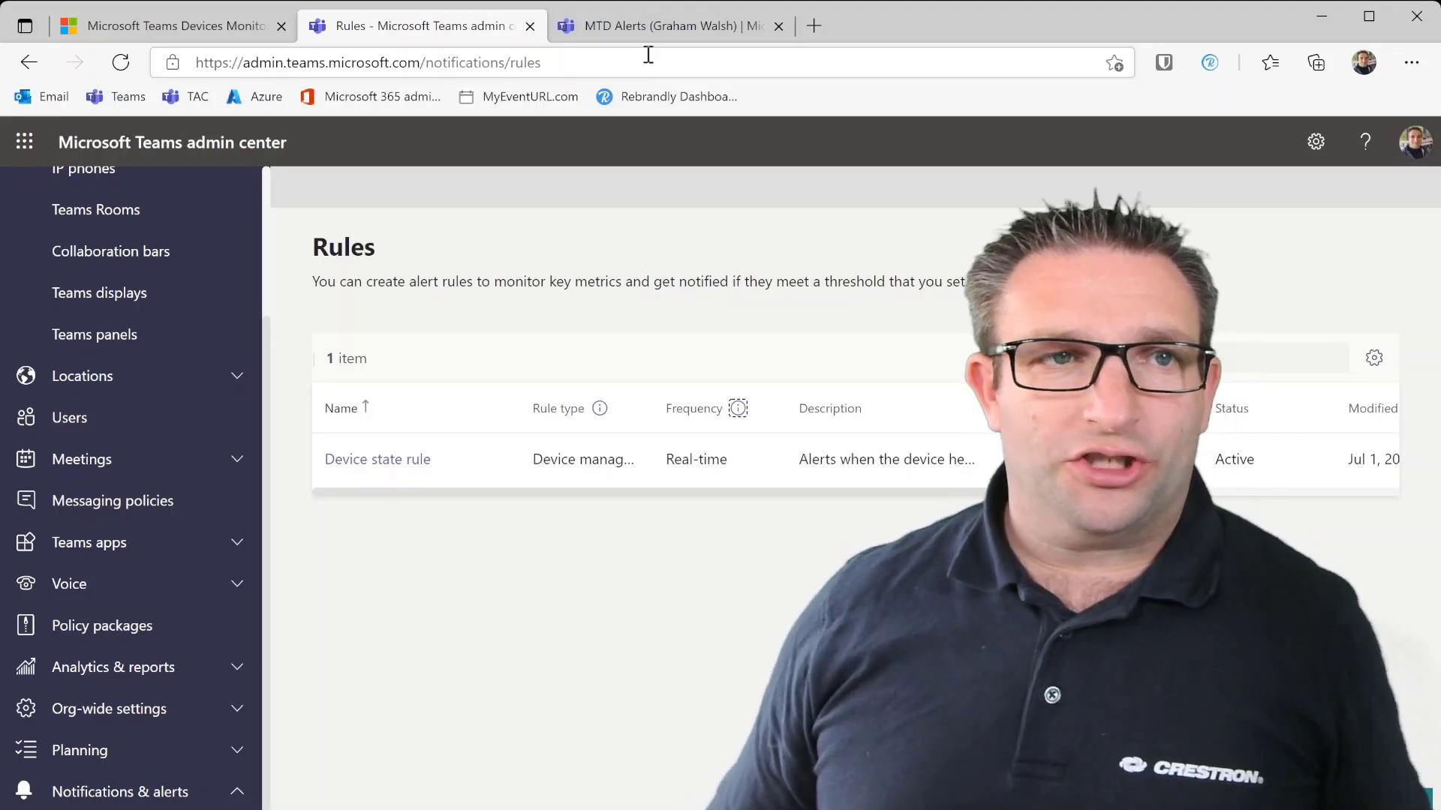
left_click(653, 30)
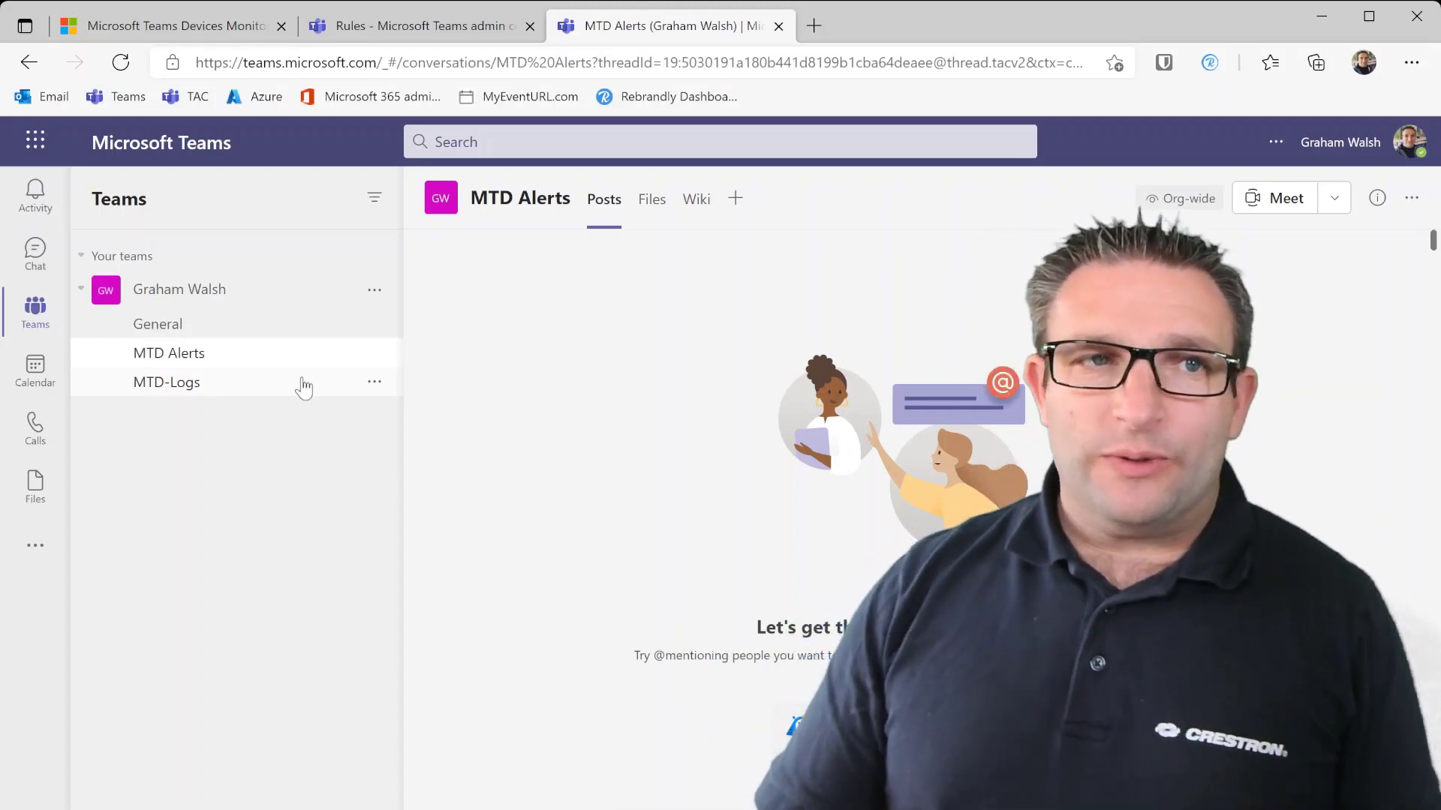
- Open Interview Room 01's device page from the Teams Rooms device list
left_click(379, 30)
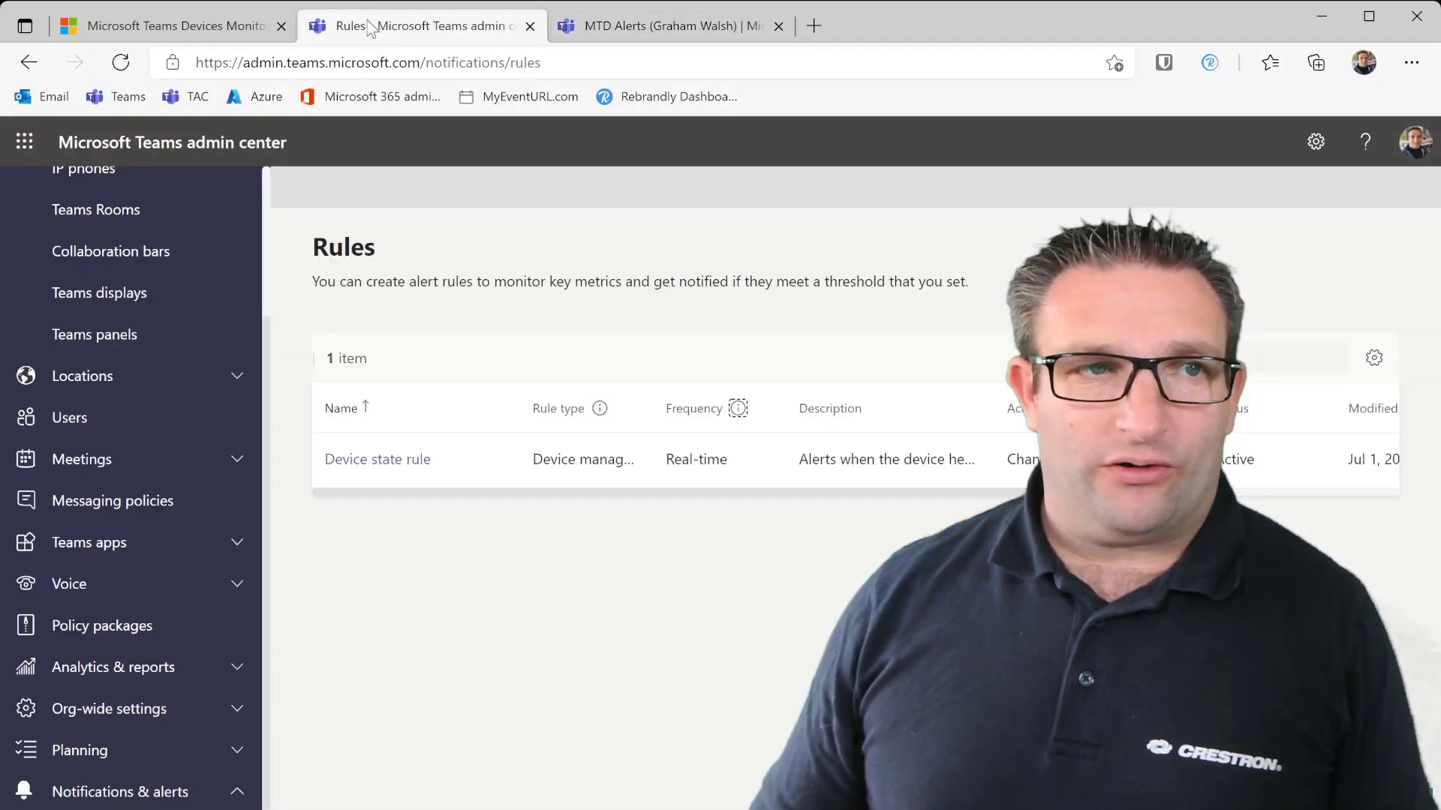
scroll(42, 364, "up", 3)
left_click(83, 395)
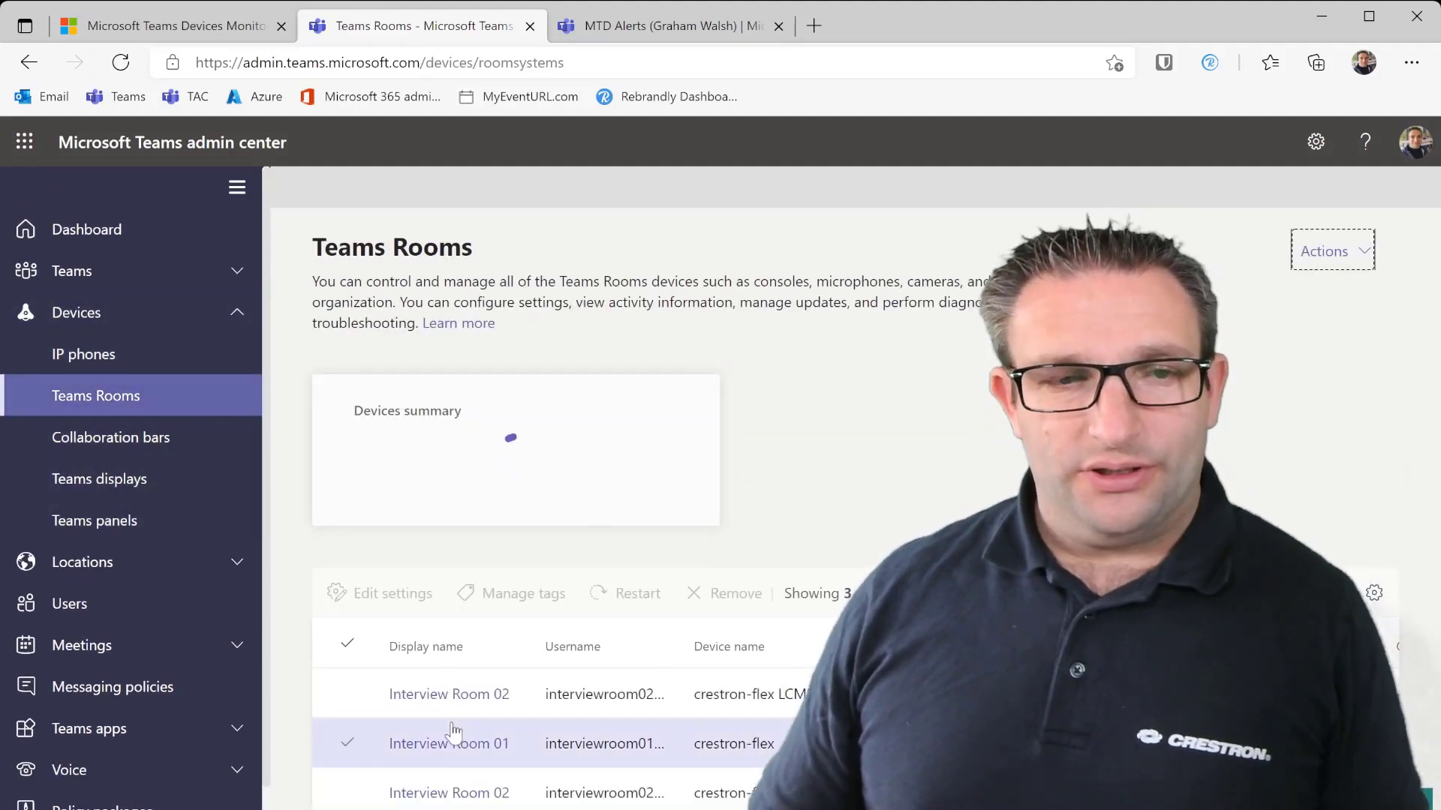
left_click(435, 744)
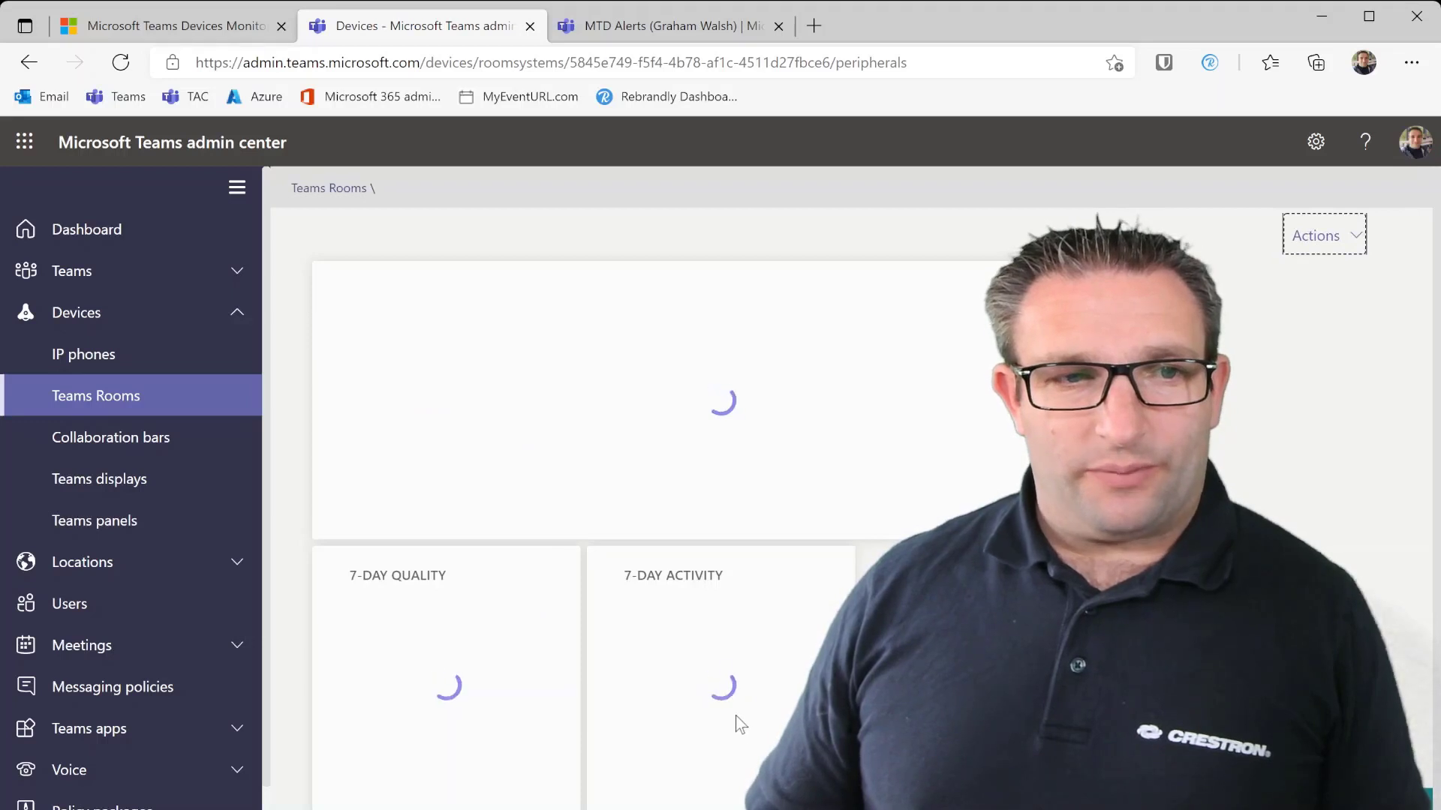
scroll(740, 724, "down", 5)
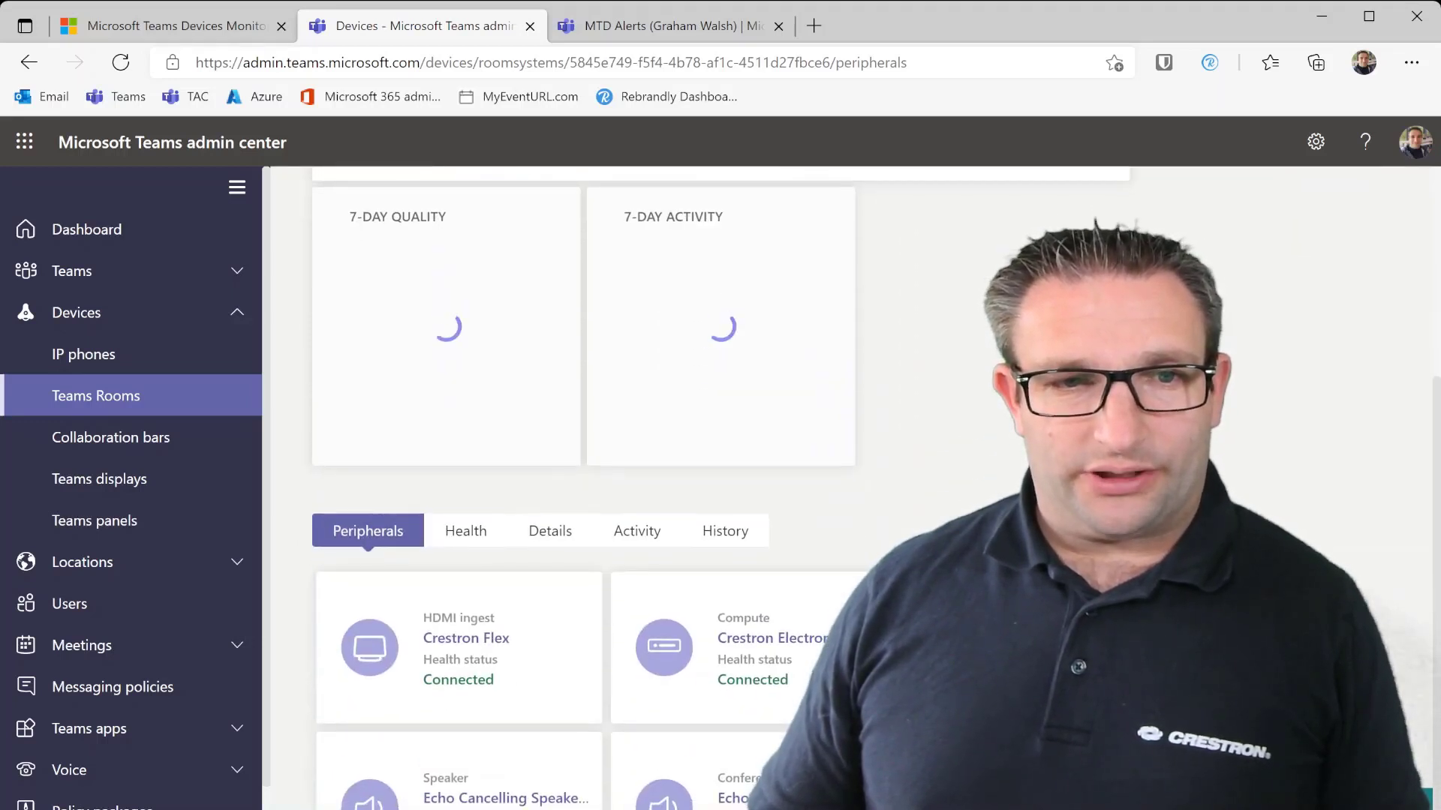
scroll(585, 488, "down", 2)
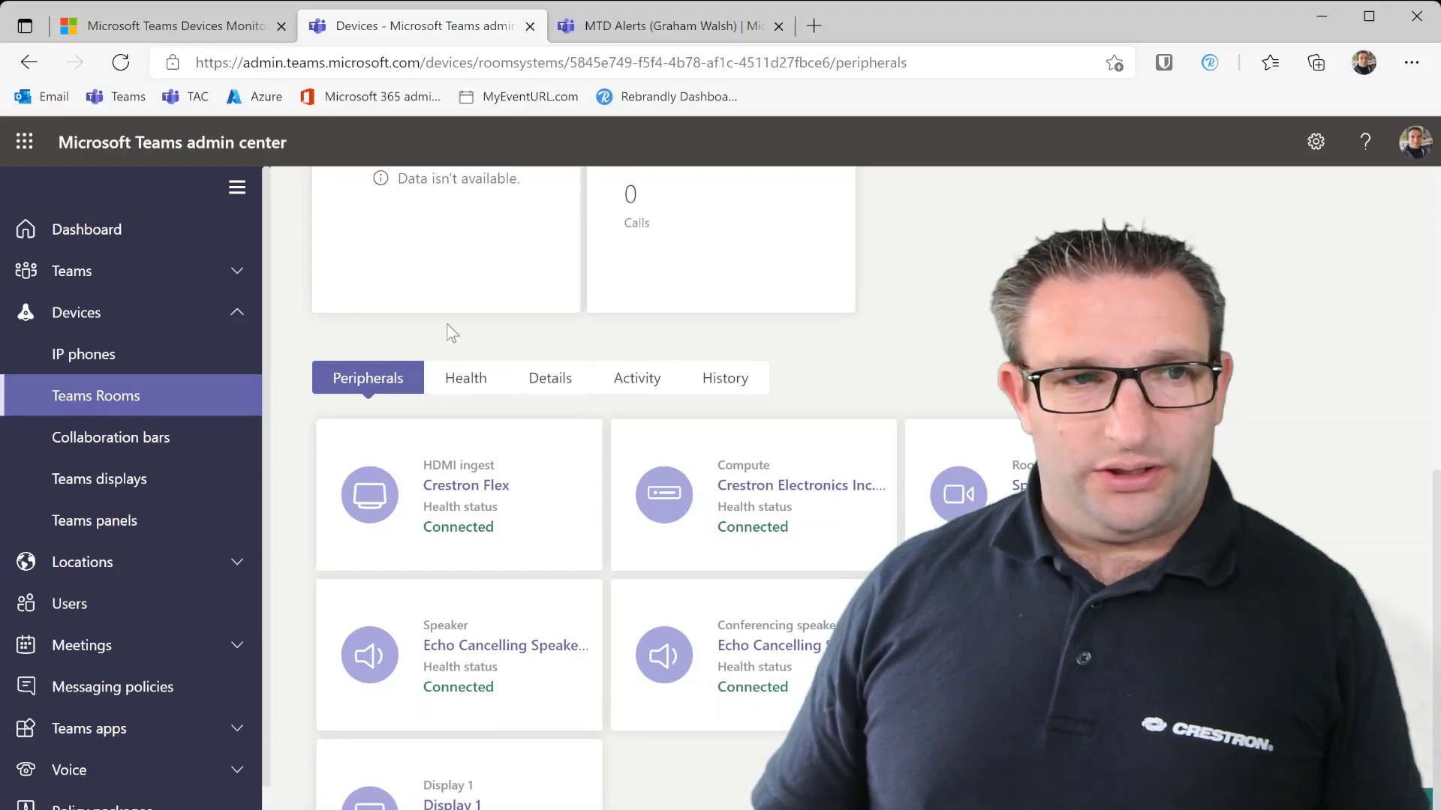
- Review the Health tab's offline Sign in (Exchange) row, then return to the peripheral cards
left_click(461, 381)
scroll(585, 666, "down", 8)
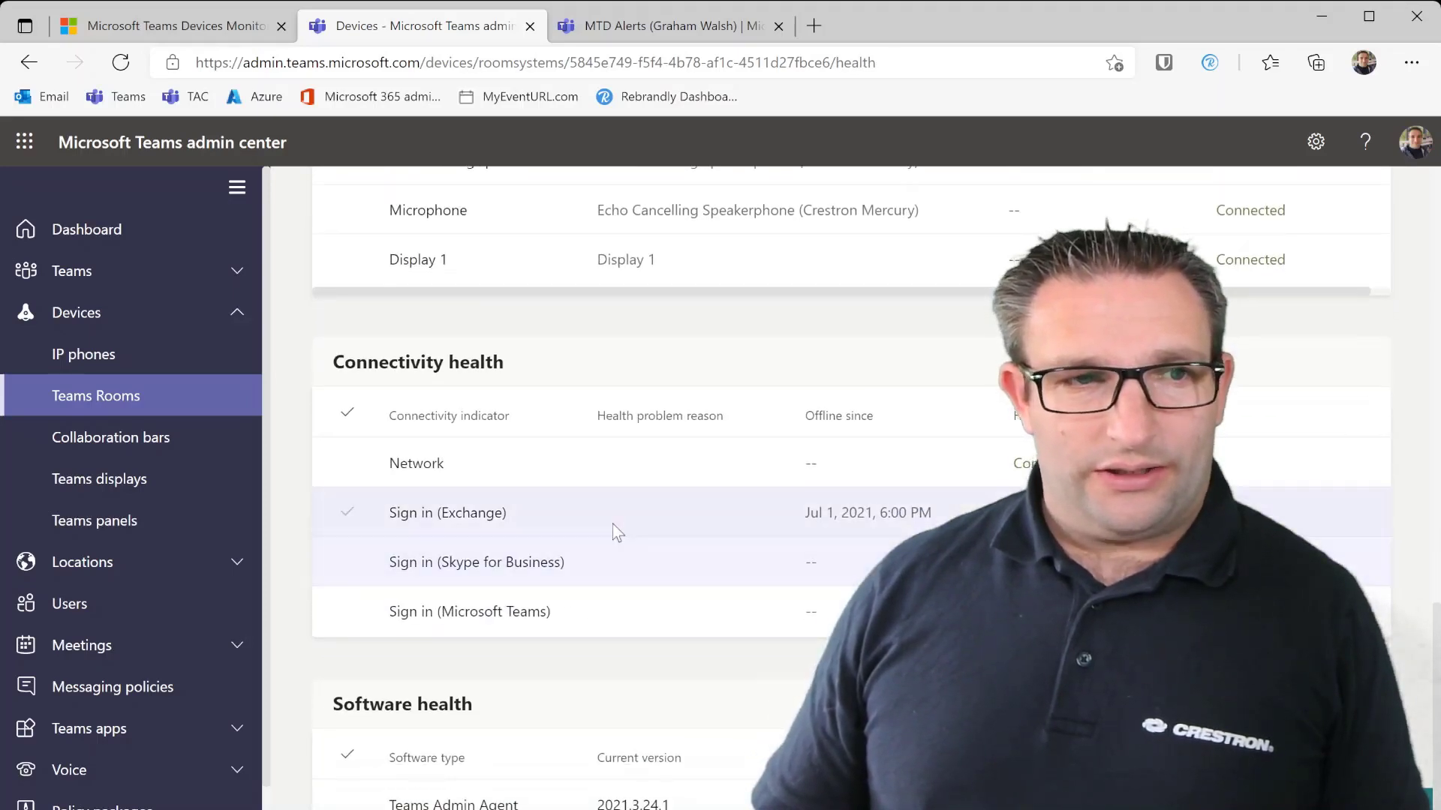
left_click(433, 525)
left_click_drag(462, 516, 591, 510)
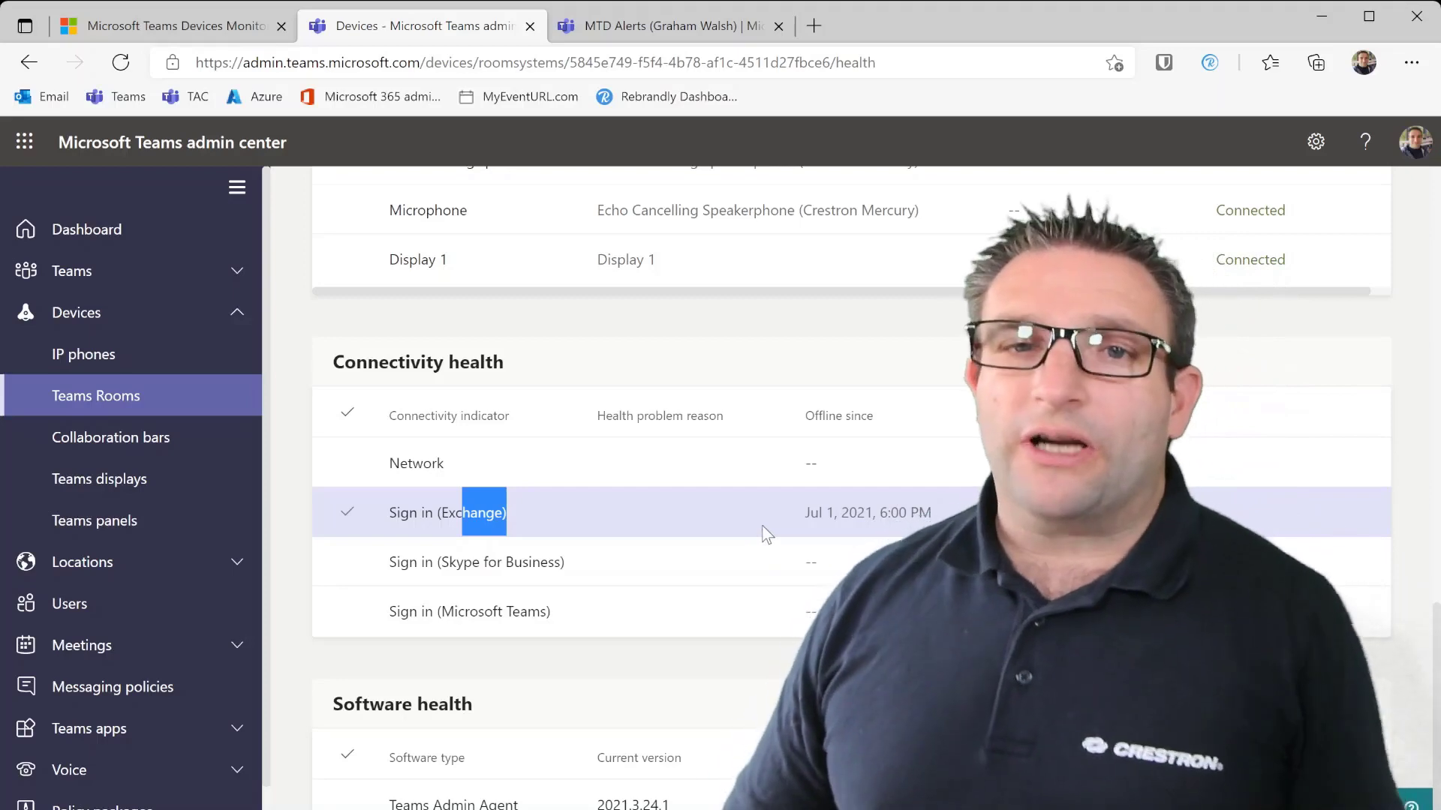
scroll(765, 525, "down", 1)
scroll(760, 514, "up", 2)
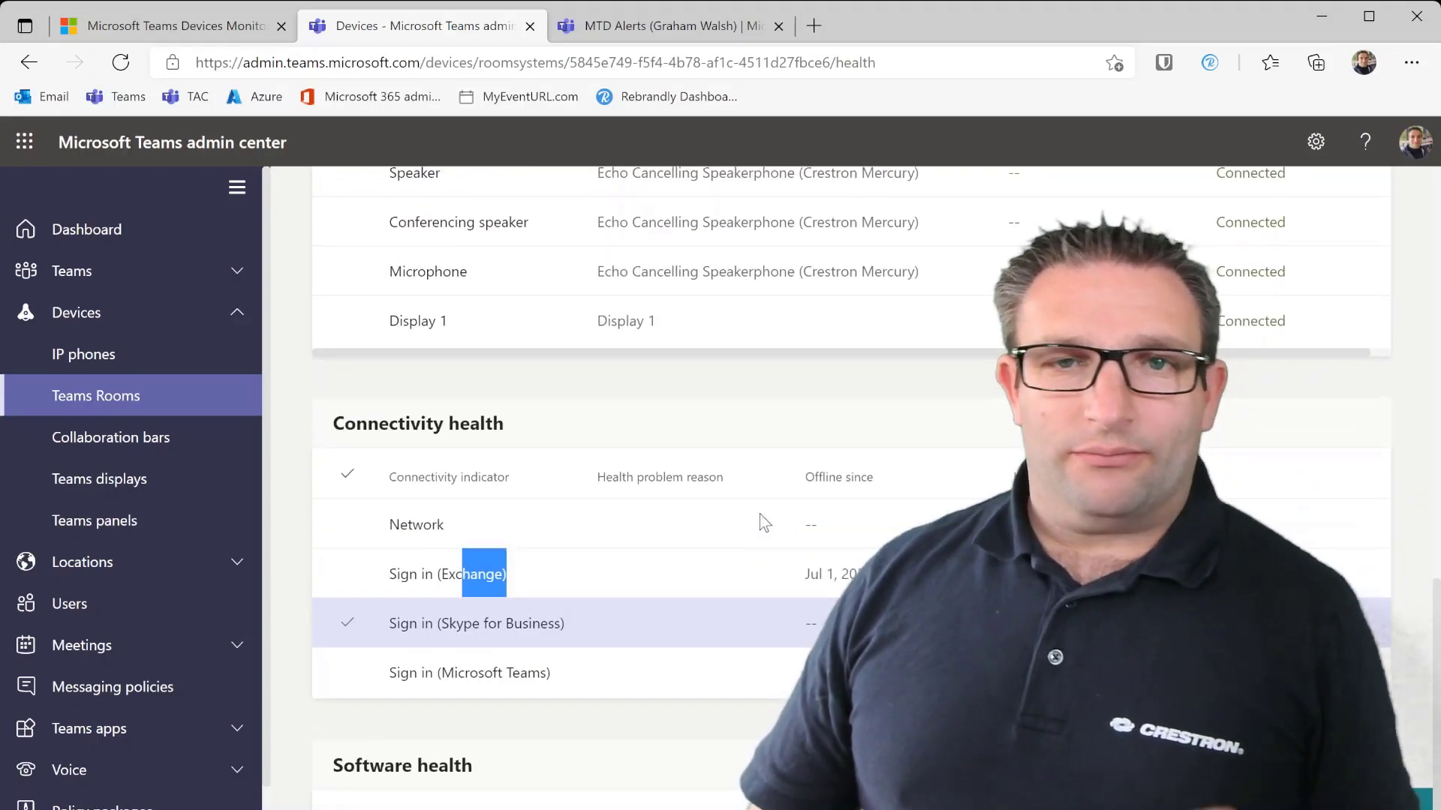
scroll(760, 521, "up", 6)
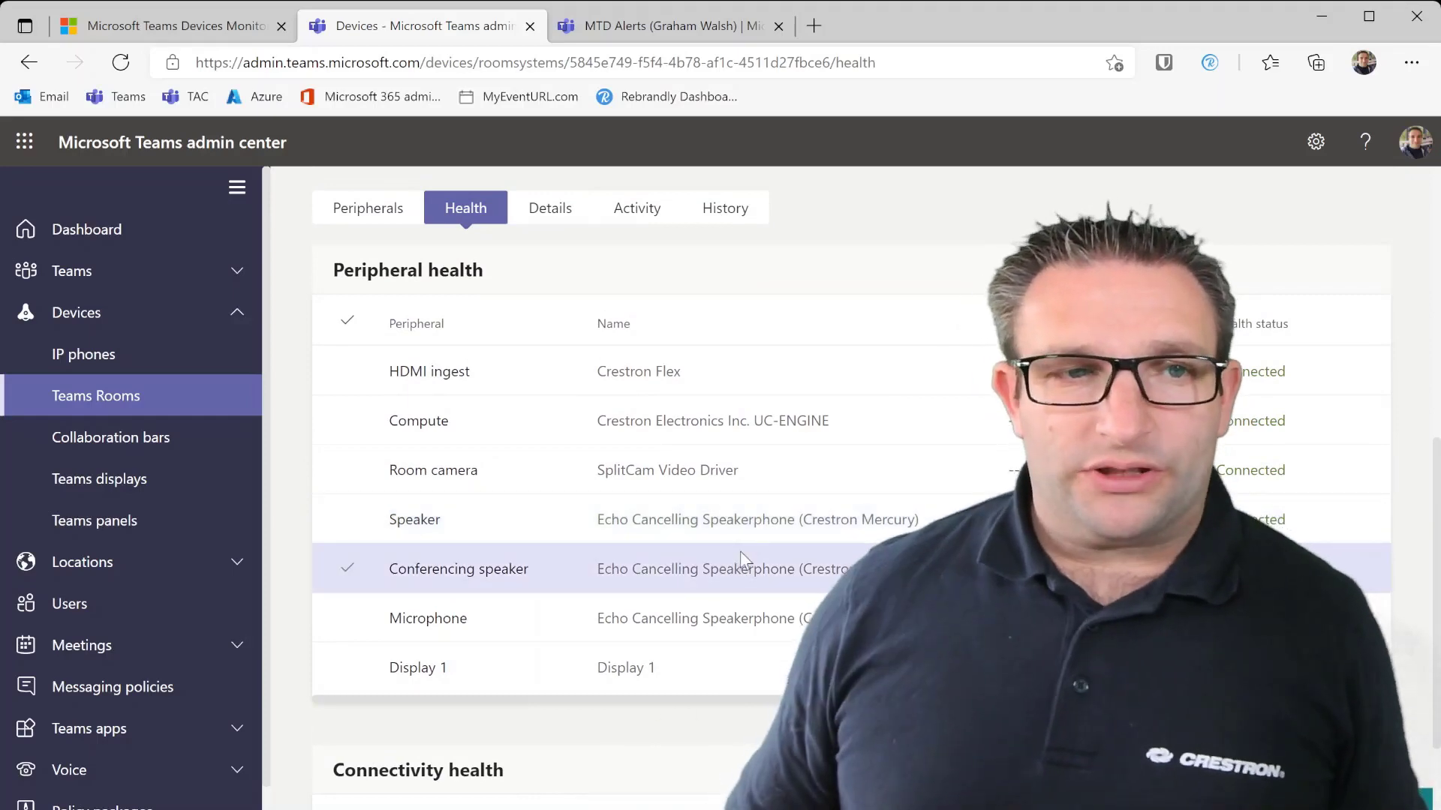
scroll(740, 550, "up", 4)
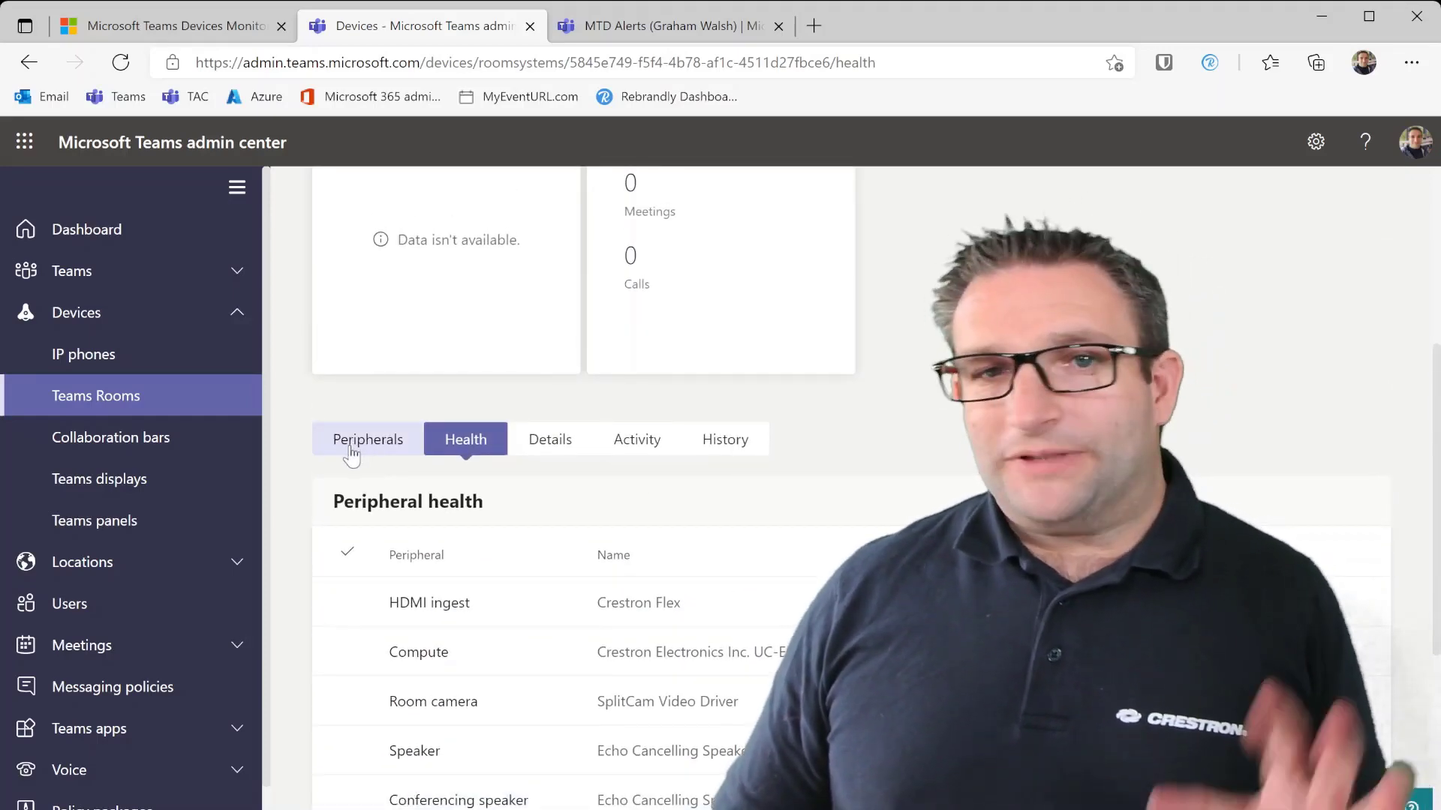
left_click(351, 449)
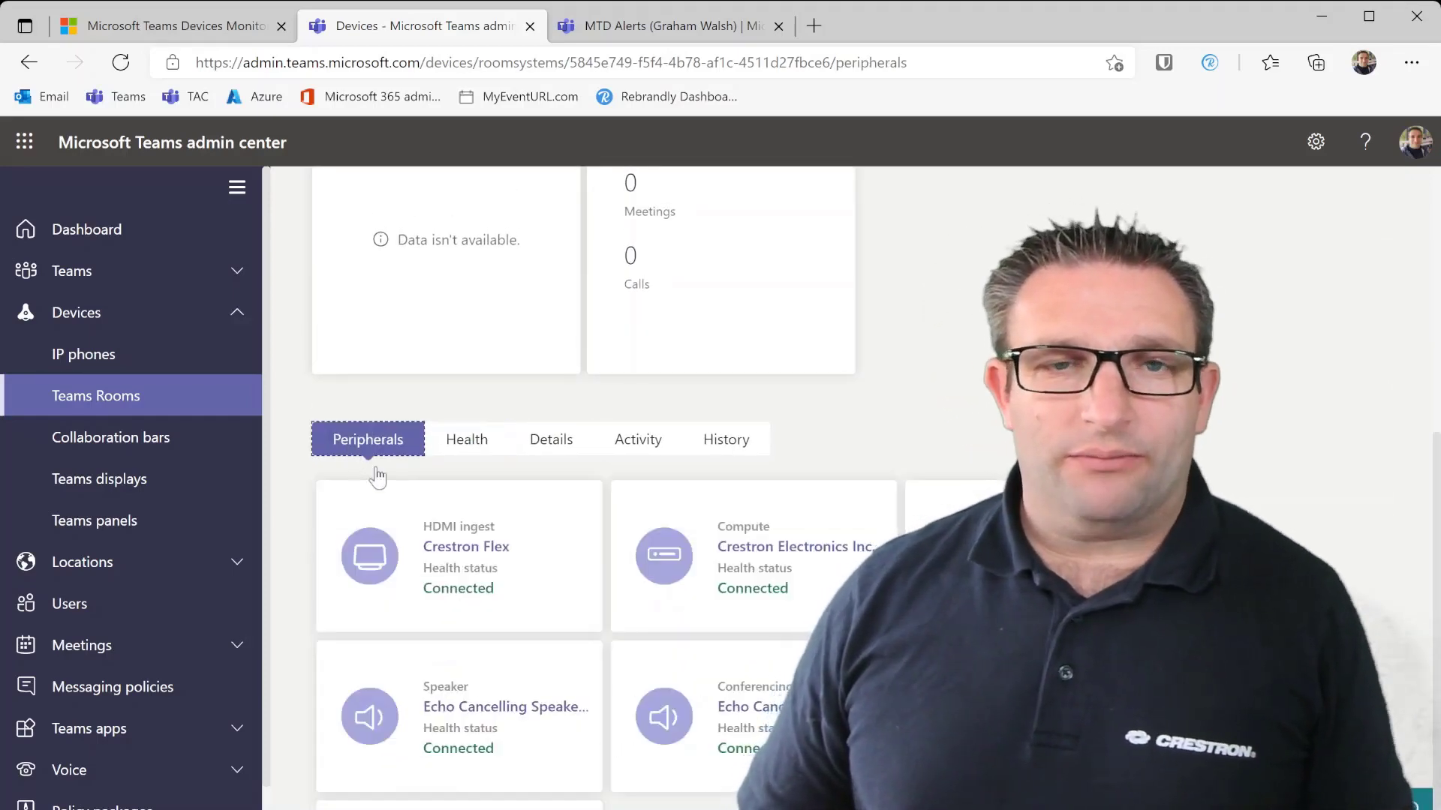
scroll(400, 491, "up", 6)
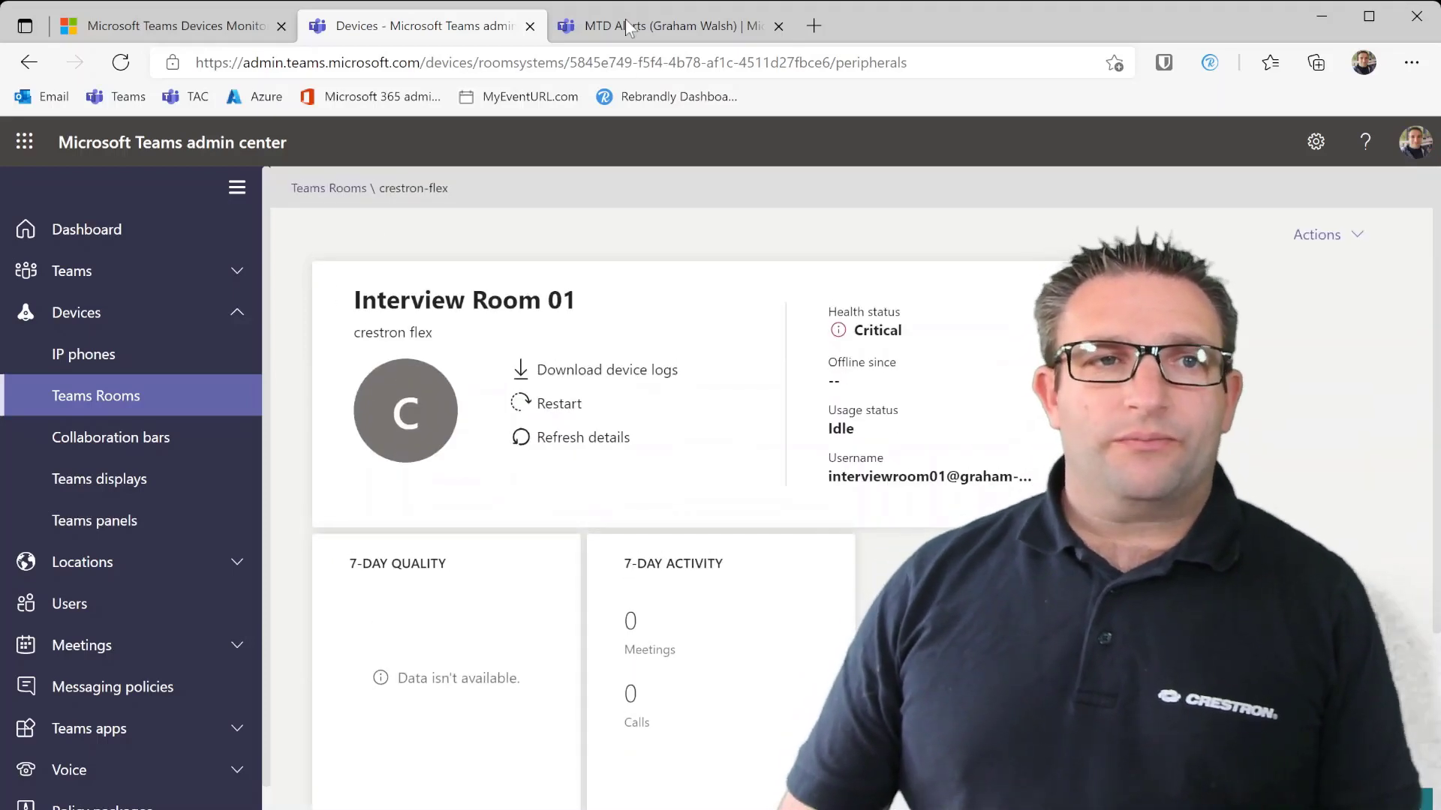
- View the Interview Room 02 offline alert in MTD Alerts, then reopen the alert Rules list
left_click(620, 28)
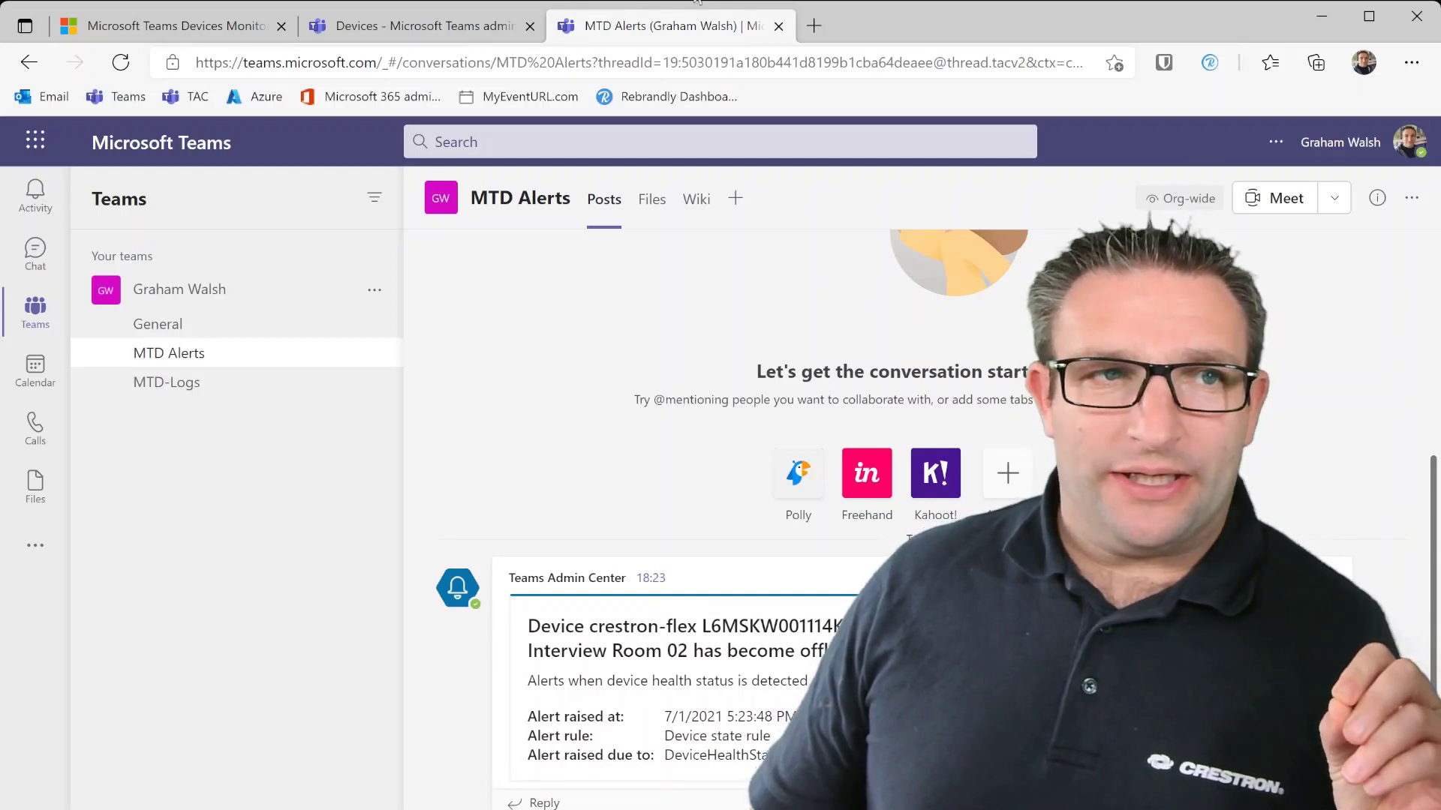
left_click(436, 26)
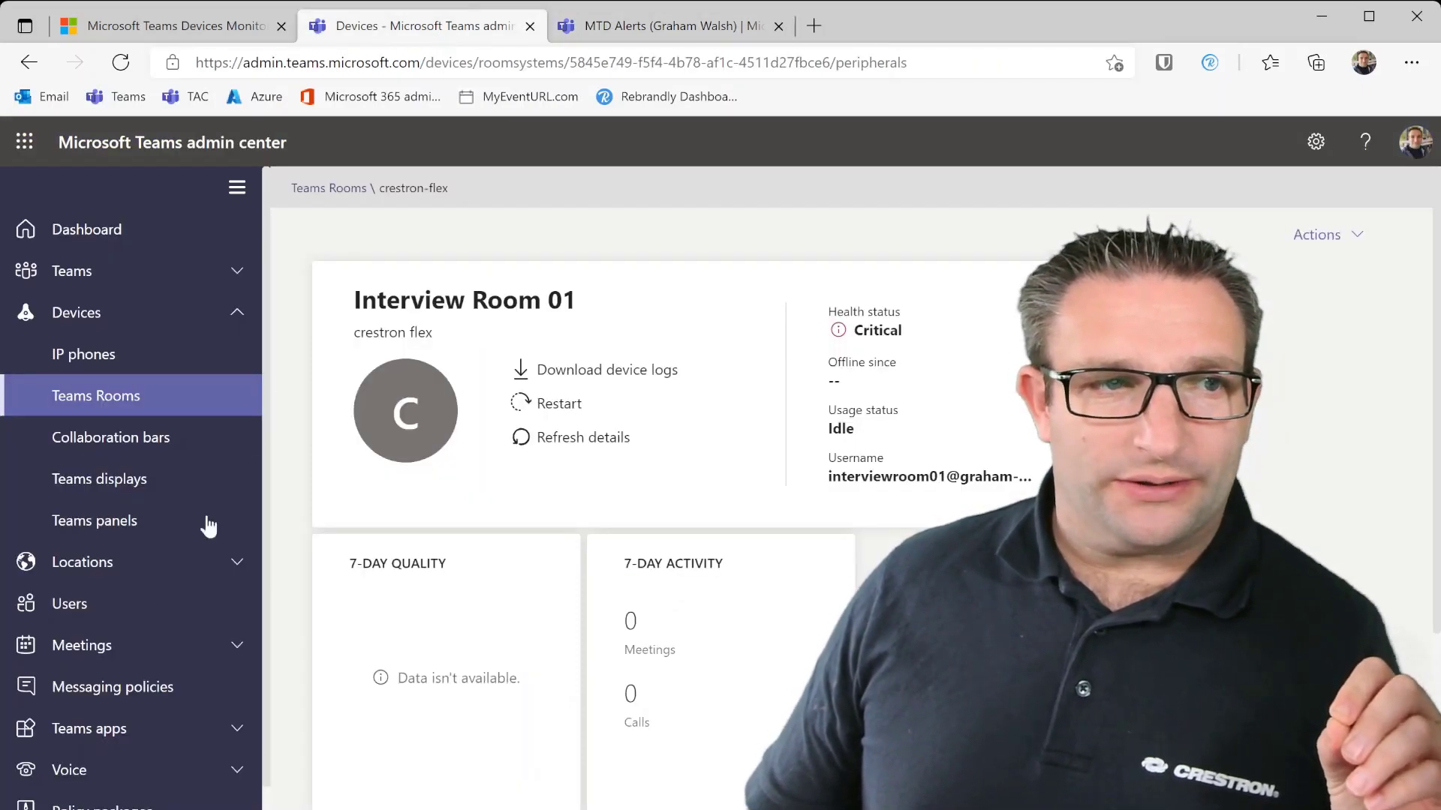
scroll(167, 602, "down", 3)
left_click(120, 792)
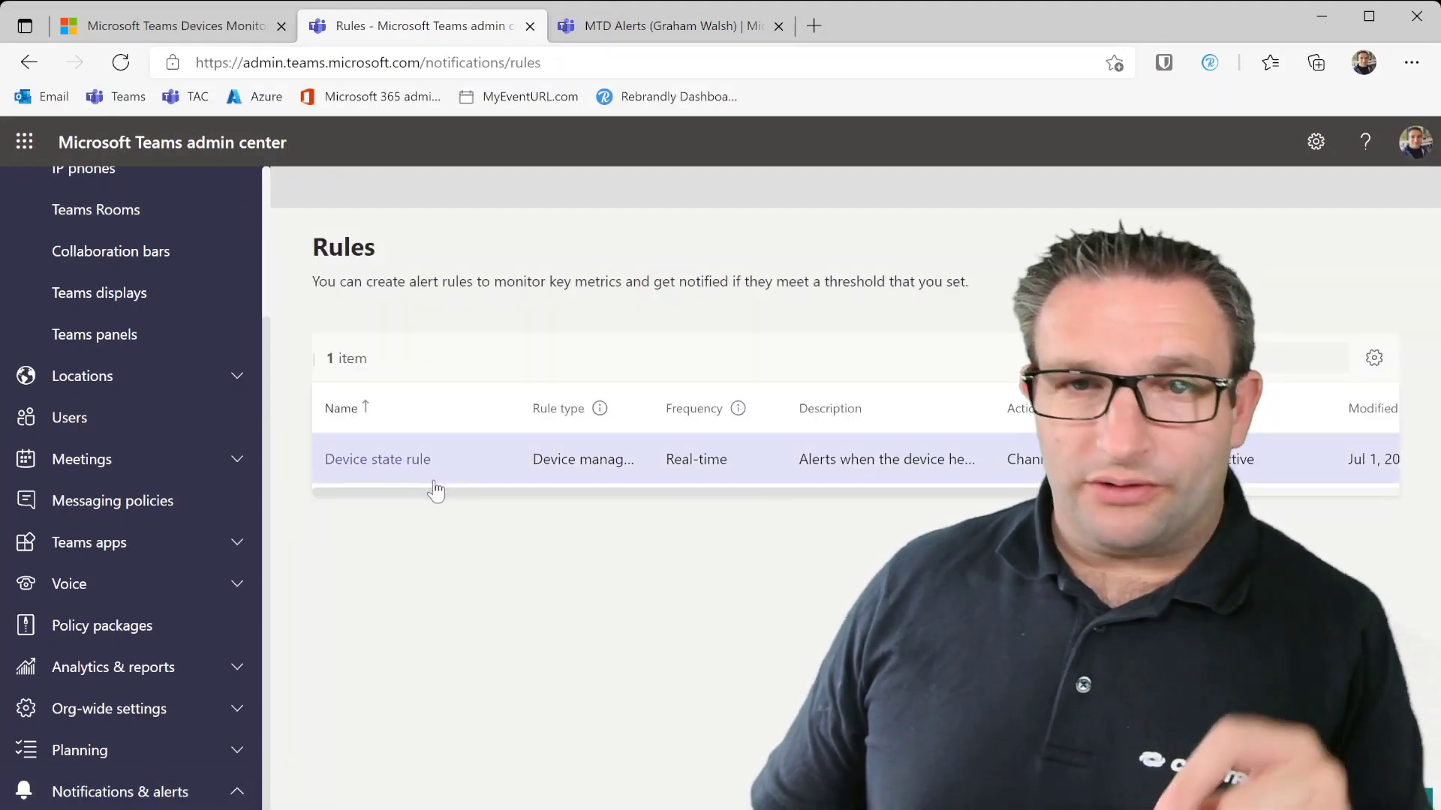
- Open the Device state rule and add one more searched device to its Device users
left_click(368, 459)
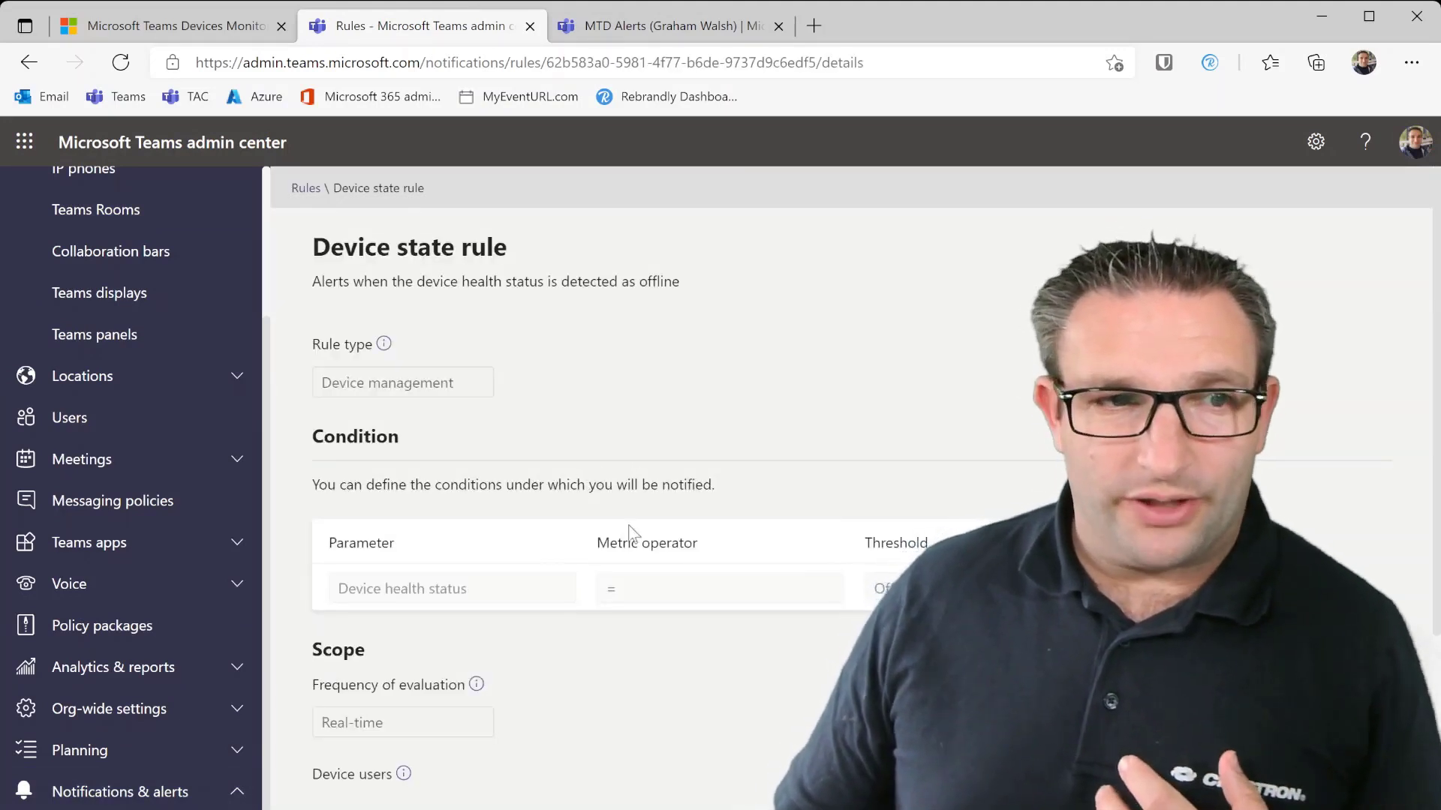
scroll(492, 709, "down", 6)
left_click(351, 374)
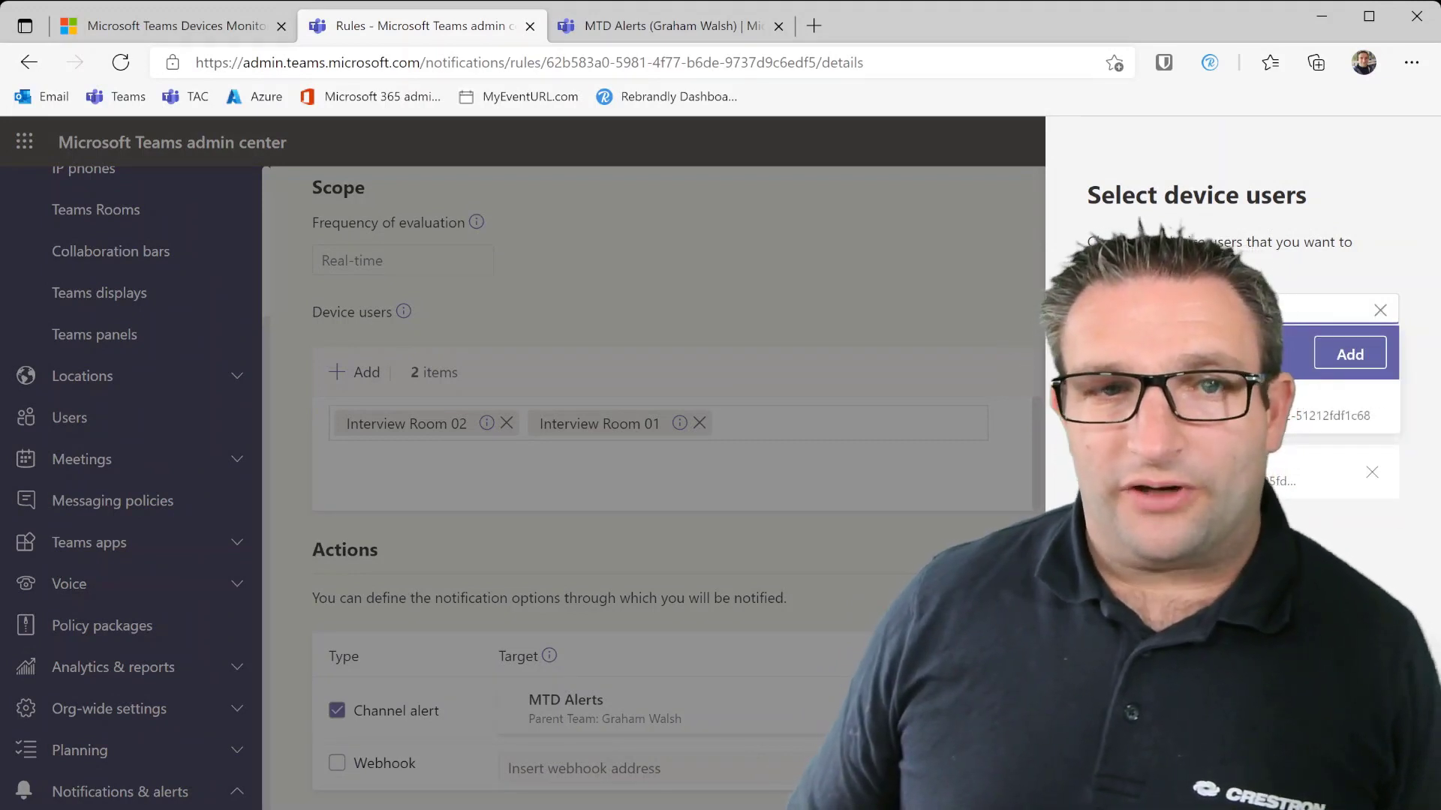
key("Return")
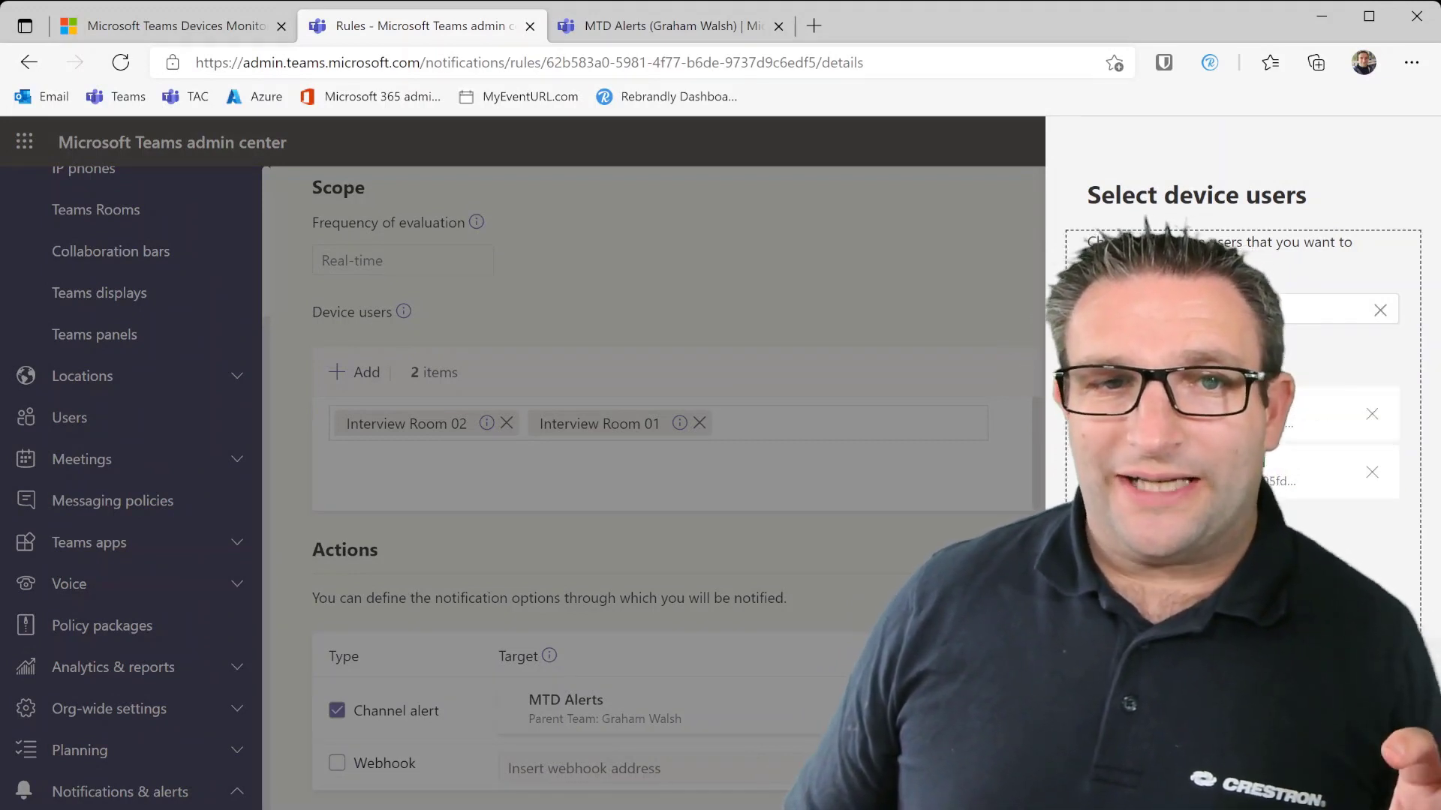